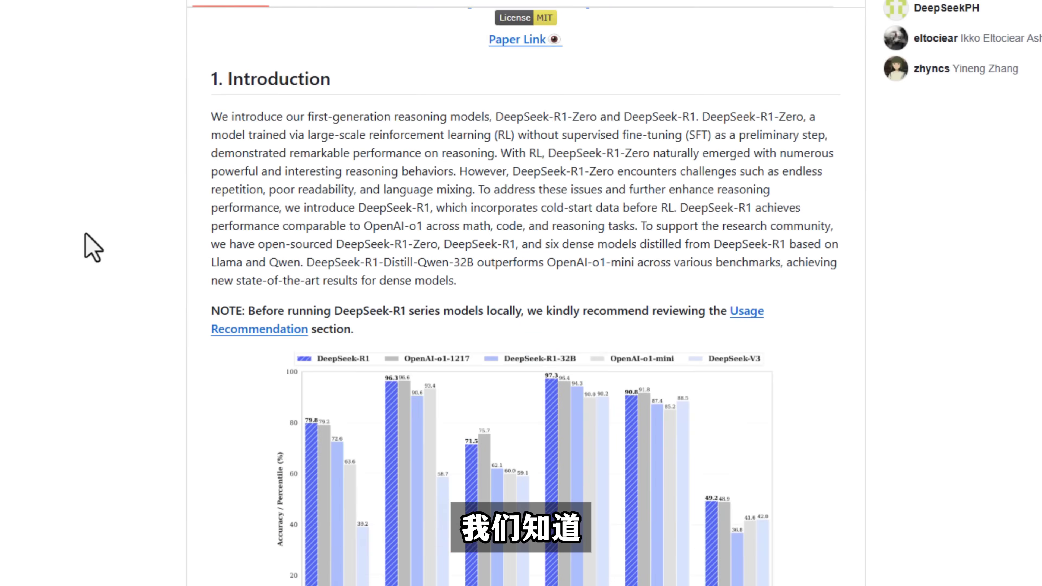
Scroll the DeepSeek-R1 README, then highlight the 服务器繁忙 server-busy reply in the DeepSeek chat
{"action": "scroll", "coordinate": [92, 248], "scroll_direction": "down", "scroll_amount": 5}
{"action": "scroll", "coordinate": [92, 249], "scroll_direction": "down", "scroll_amount": 5}
{"action": "scroll", "coordinate": [92, 249], "scroll_direction": "down", "scroll_amount": 5}
{"action": "scroll", "coordinate": [92, 248], "scroll_direction": "down", "scroll_amount": 5}
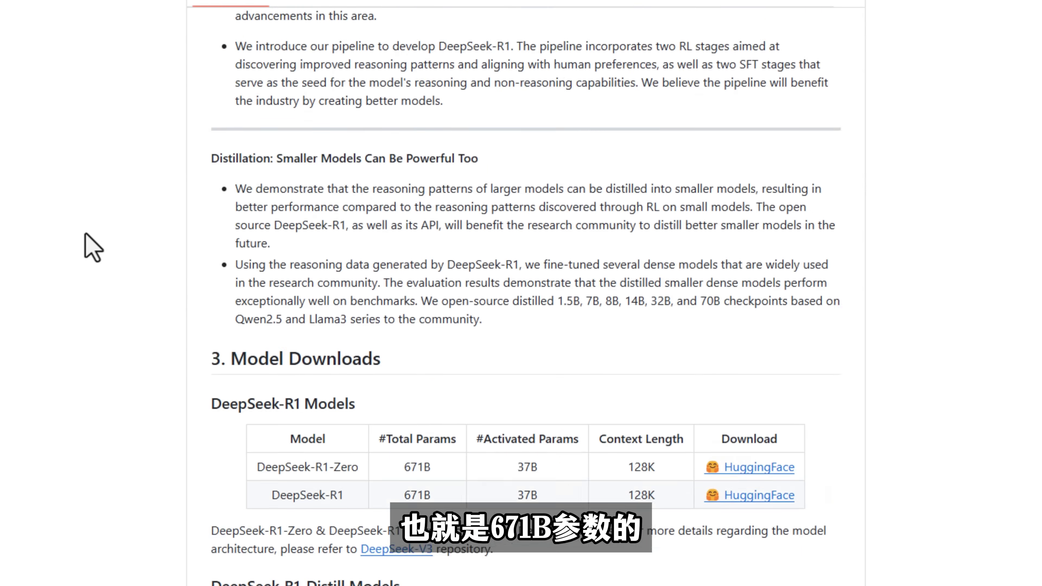
{"action": "scroll", "coordinate": [92, 248], "scroll_direction": "down", "scroll_amount": 5}
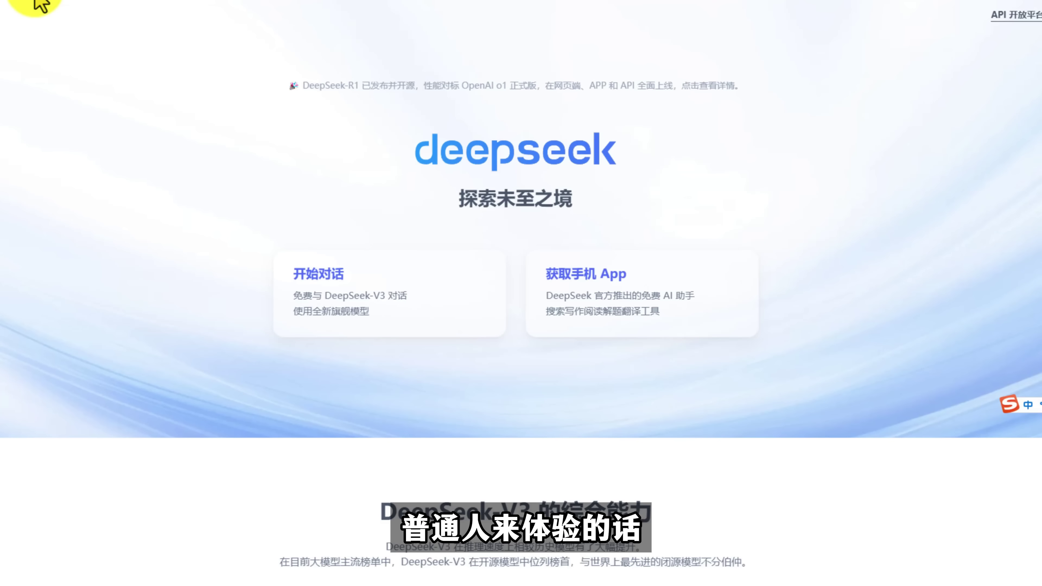
{"action": "scroll", "coordinate": [108, 185], "scroll_direction": "down", "scroll_amount": 2}
{"action": "scroll", "coordinate": [107, 185], "scroll_direction": "up", "scroll_amount": 2}
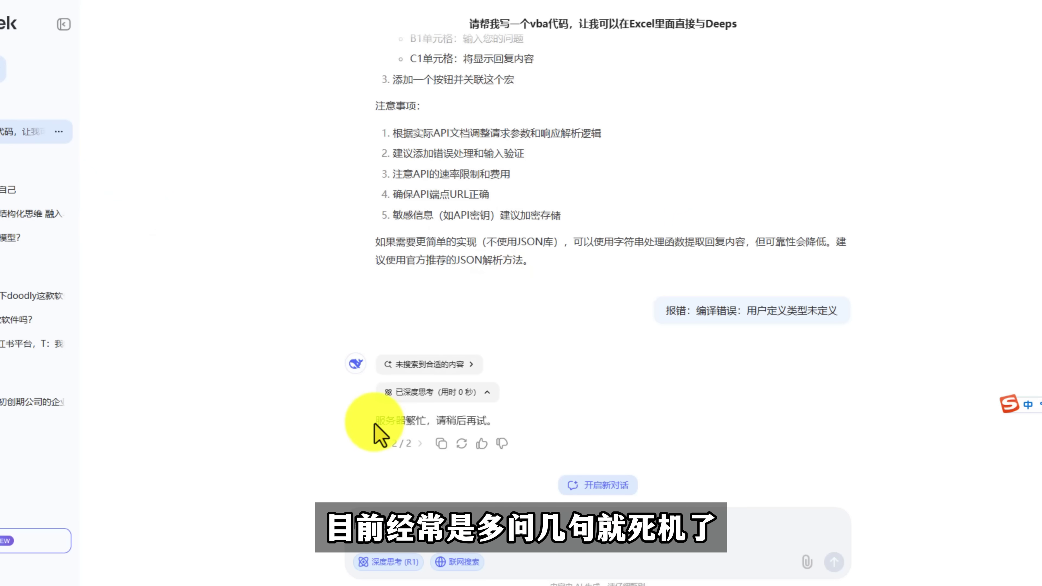
{"action": "left_click_drag", "start_coordinate": [386, 424], "coordinate": [495, 423]}
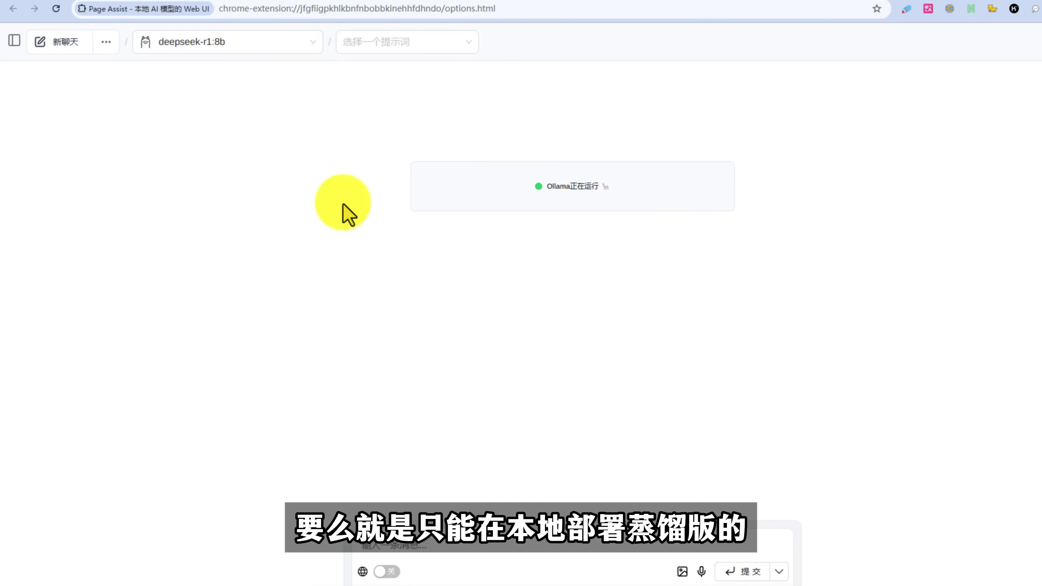
Ask the local deepseek-r1:8b model 你是谁? and its knowledge update time, then open the DeepSeek API platform
{"action": "key", "text": "space"}
{"action": "type", "text": "?"}
{"action": "key", "text": "Return"}
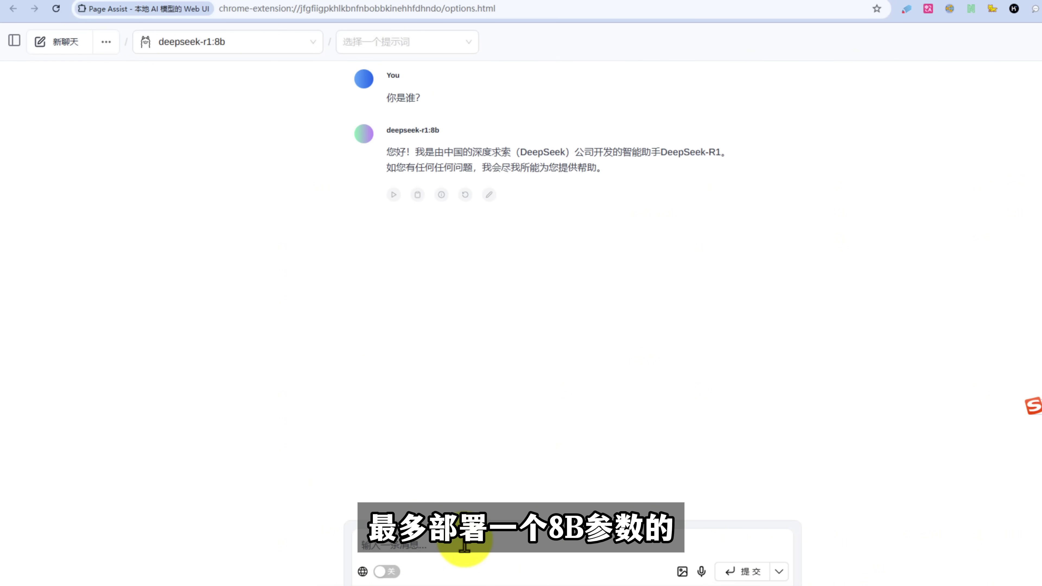
{"action": "type", "text": "更新shij"}
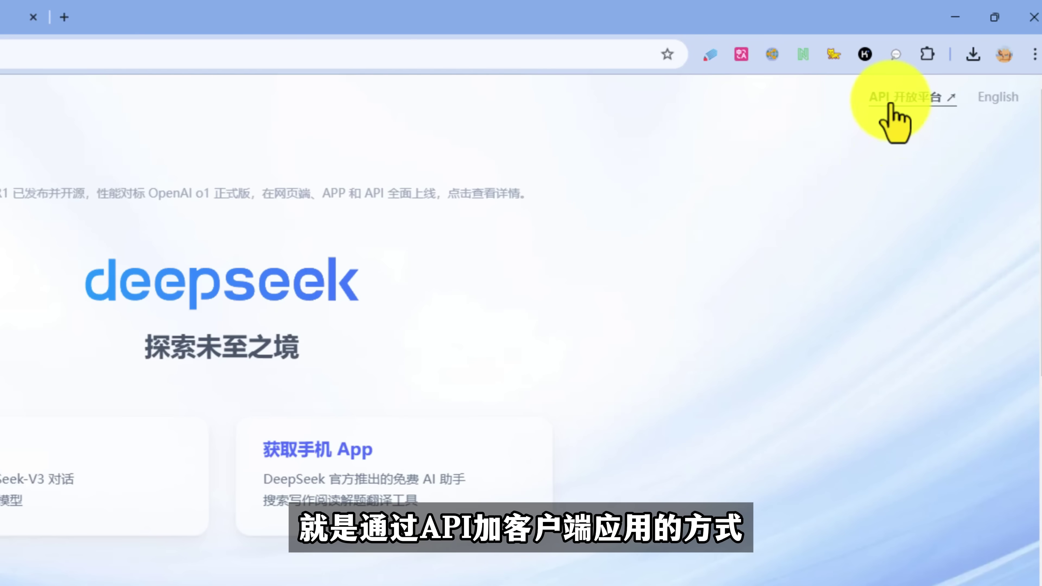
{"action": "left_click", "coordinate": [890, 106]}
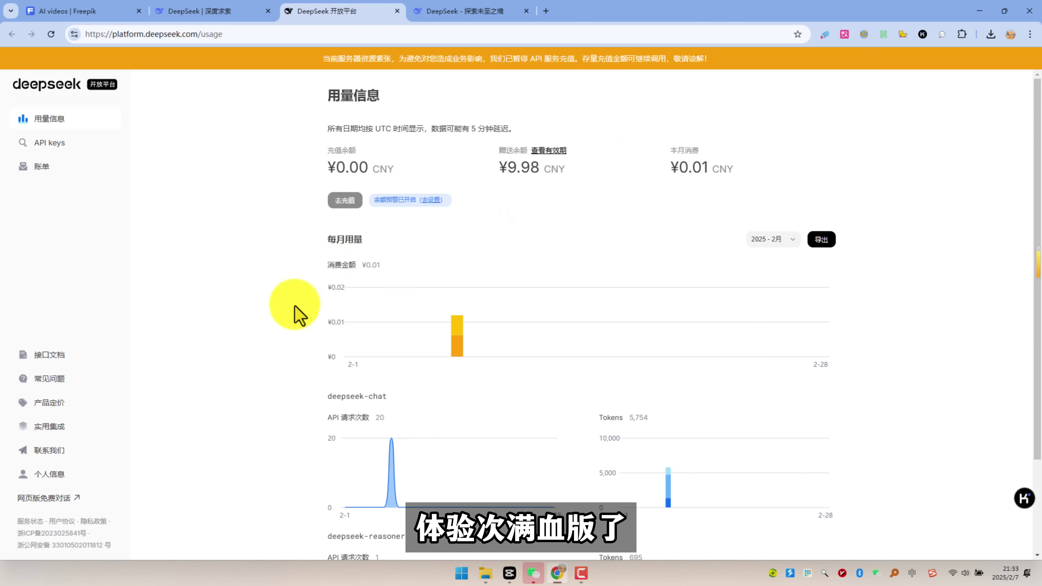
Look at the API keys list, then go back to 用量信息 and scroll through the usage charts
{"action": "left_click", "coordinate": [63, 150]}
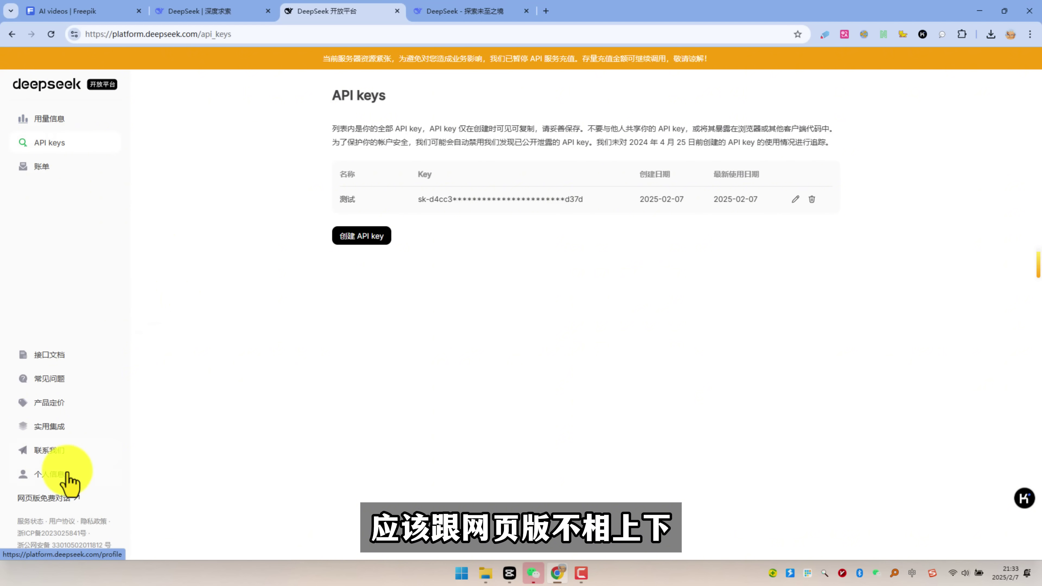
{"action": "left_click", "coordinate": [55, 123]}
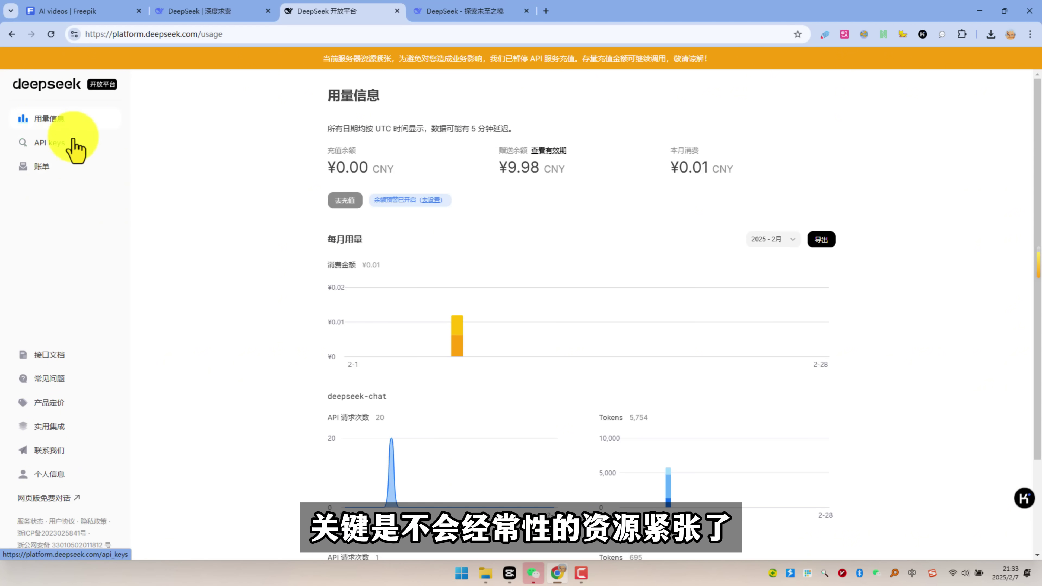
{"action": "scroll", "coordinate": [268, 286], "scroll_direction": "down", "scroll_amount": 1}
{"action": "scroll", "coordinate": [268, 286], "scroll_direction": "up", "scroll_amount": 1}
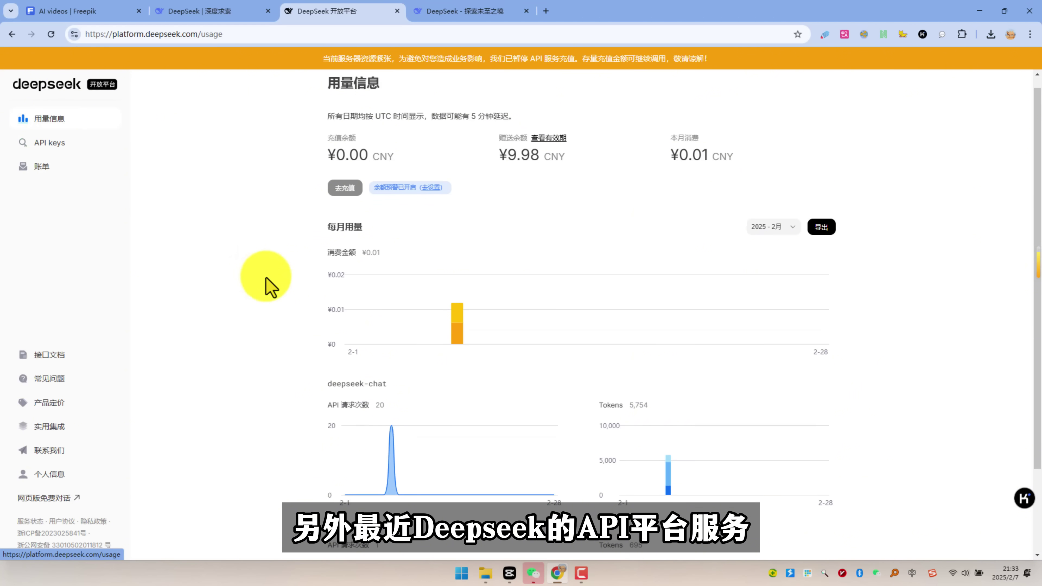
{"action": "scroll", "coordinate": [268, 286], "scroll_direction": "down", "scroll_amount": 2}
{"action": "scroll", "coordinate": [268, 288], "scroll_direction": "up", "scroll_amount": 3}
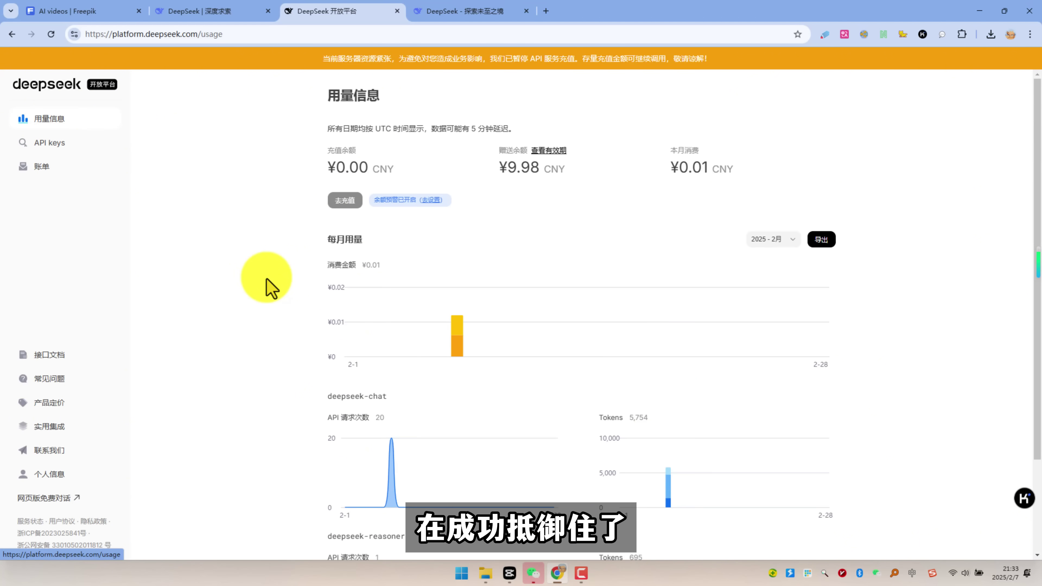
{"action": "scroll", "coordinate": [268, 285], "scroll_direction": "down", "scroll_amount": 2}
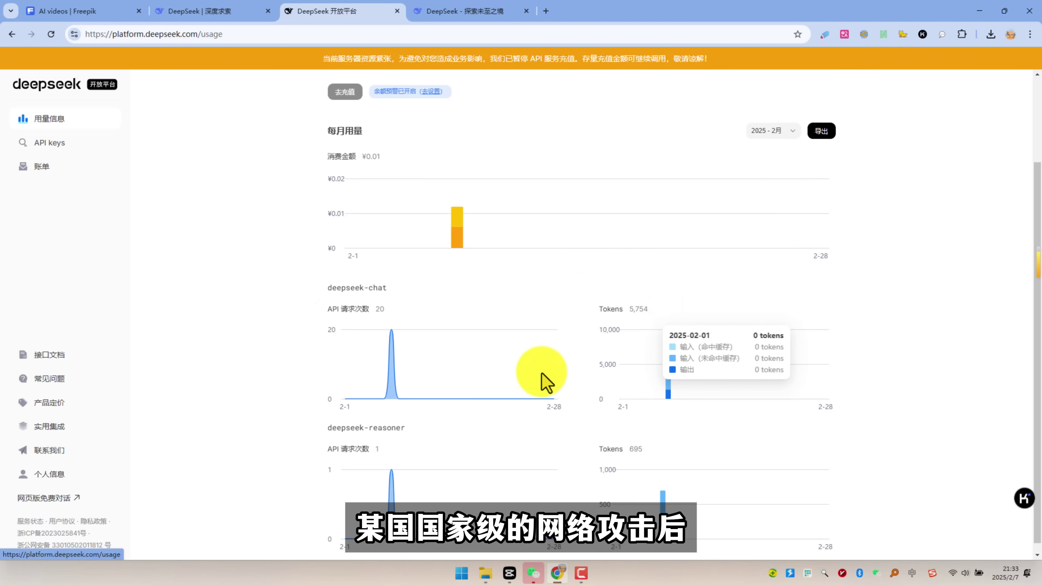
{"action": "mouse_move", "coordinate": [439, 374]}
{"action": "scroll", "coordinate": [670, 249], "scroll_direction": "up", "scroll_amount": 3}
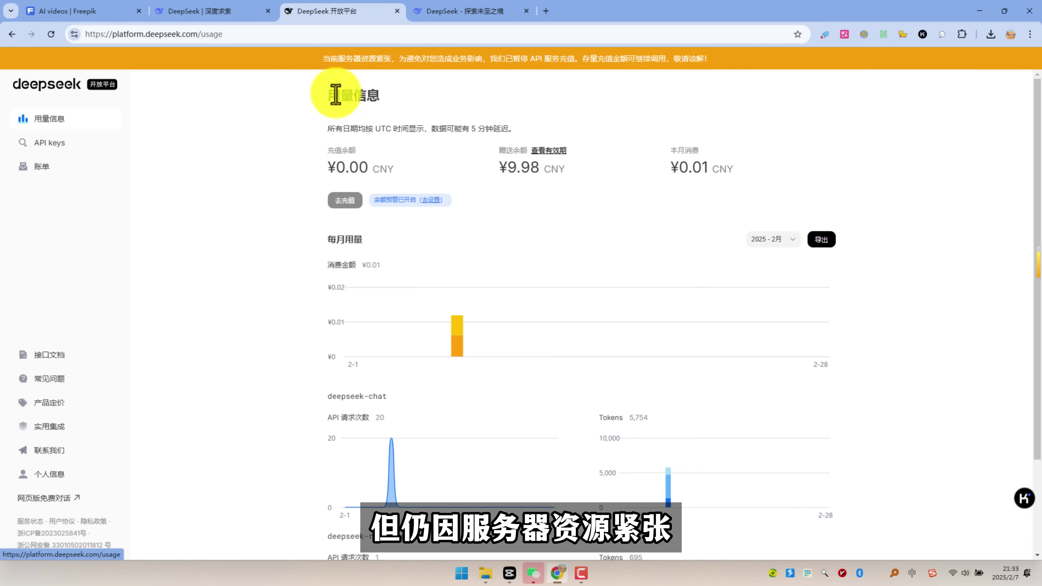
Highlight the orange notice about paused top-ups, then view the 赠送账单 gifted-credit records
{"action": "left_click_drag", "start_coordinate": [327, 59], "coordinate": [355, 61]}
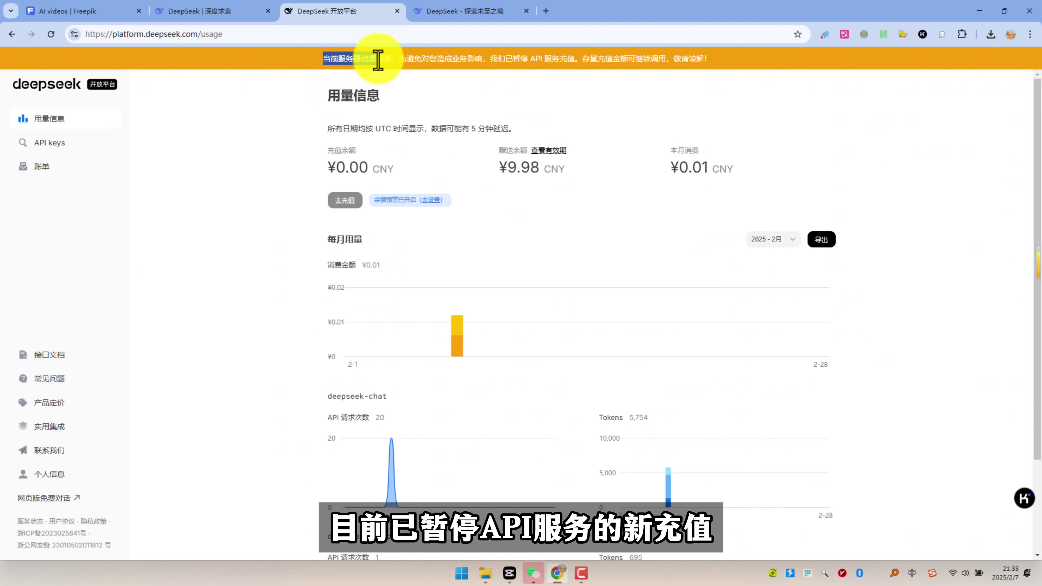
{"action": "left_click_drag", "start_coordinate": [471, 61], "coordinate": [539, 61]}
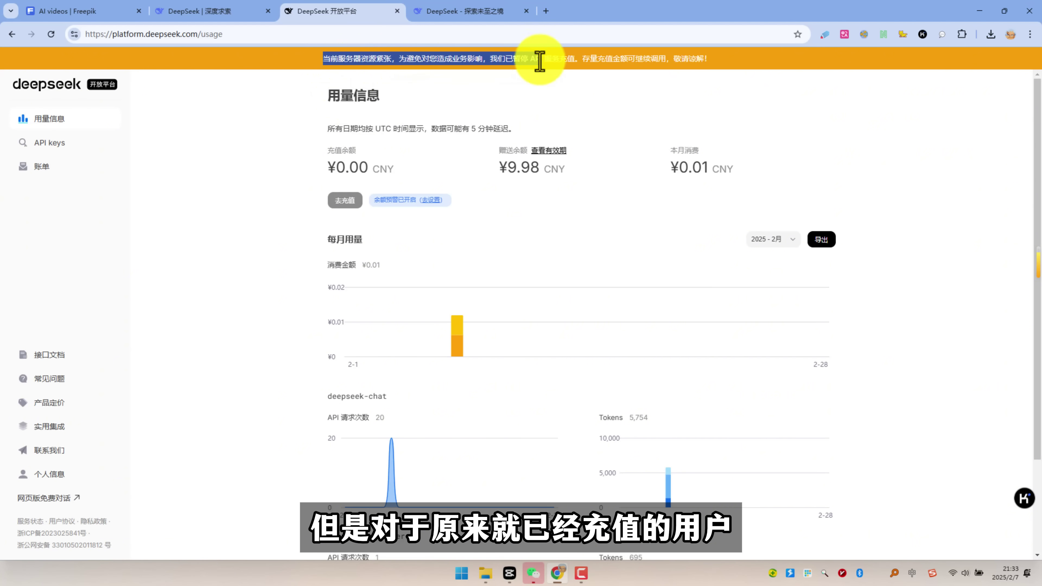
{"action": "left_click_drag", "start_coordinate": [651, 61], "coordinate": [702, 60]}
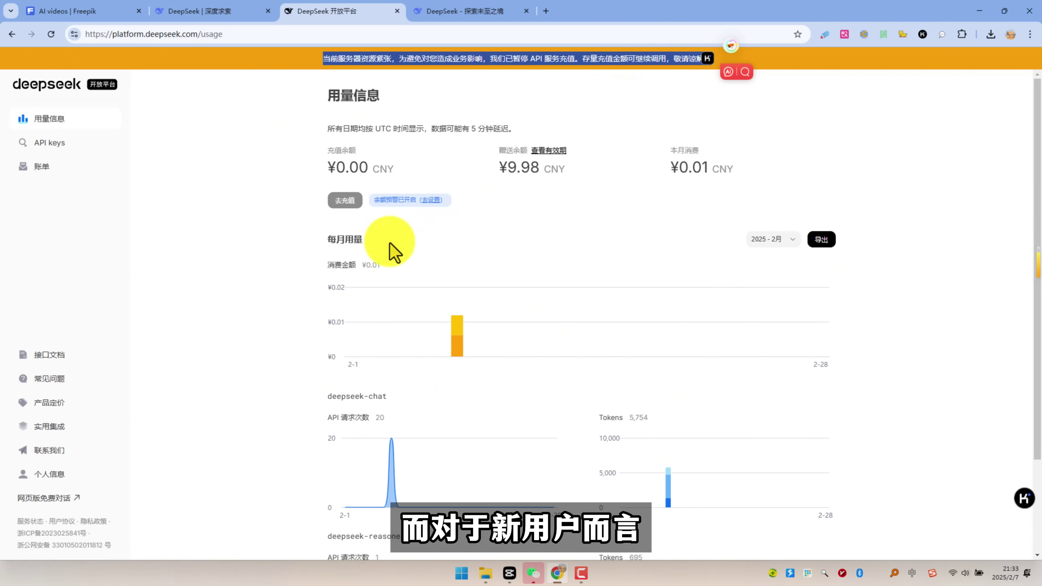
{"action": "left_click", "coordinate": [394, 251]}
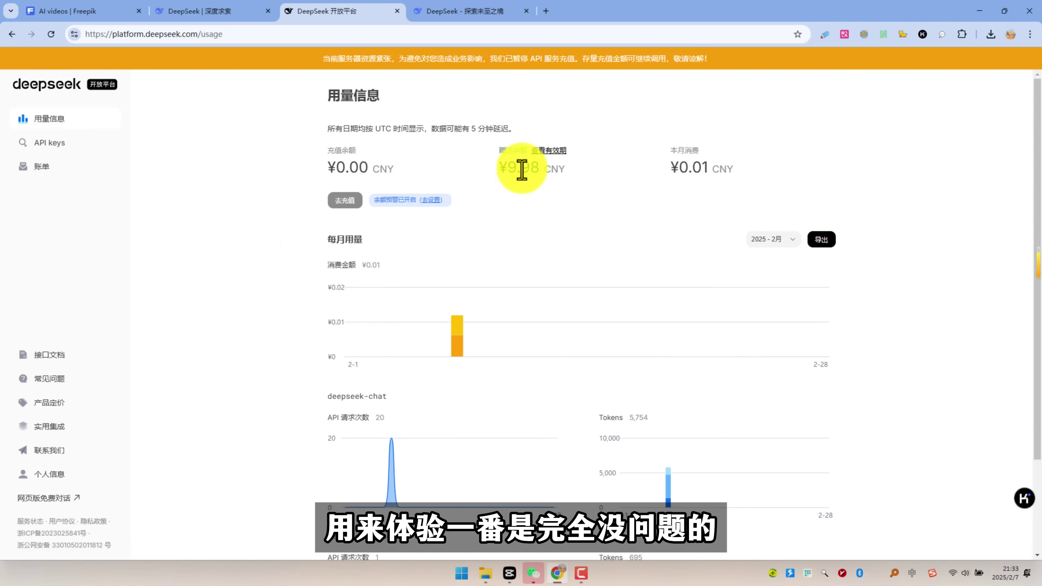
{"action": "left_click", "coordinate": [541, 150]}
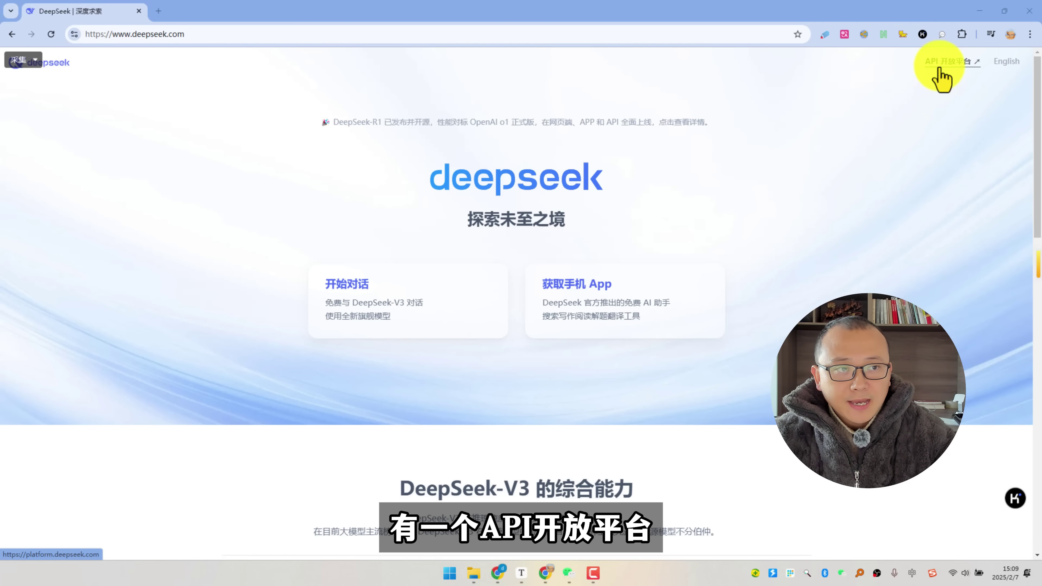
Open the DeepSeek API 开放平台 from deepseek.com and go to its API keys page
{"action": "left_click", "coordinate": [941, 77]}
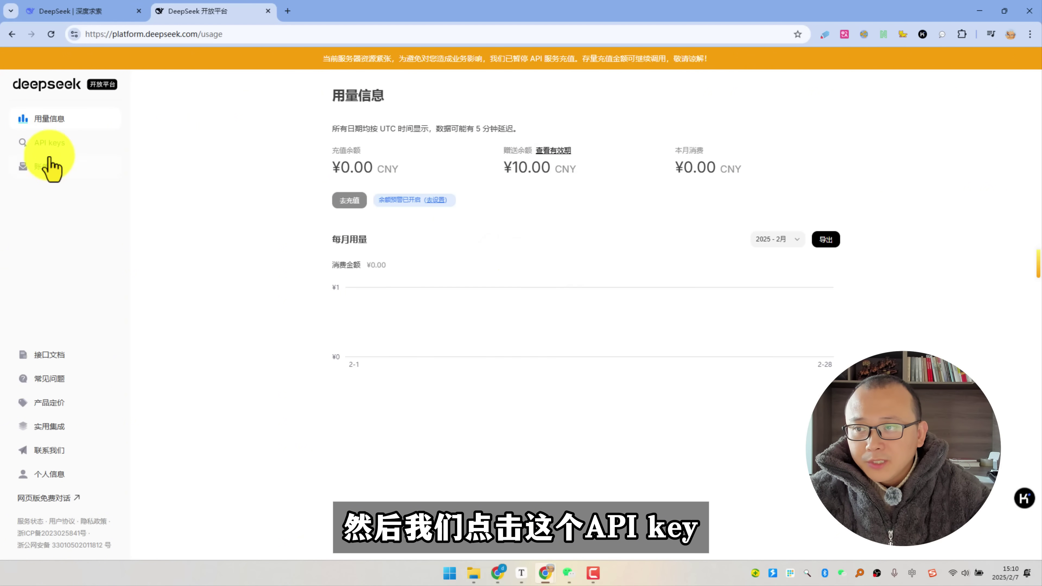
{"action": "left_click", "coordinate": [48, 143]}
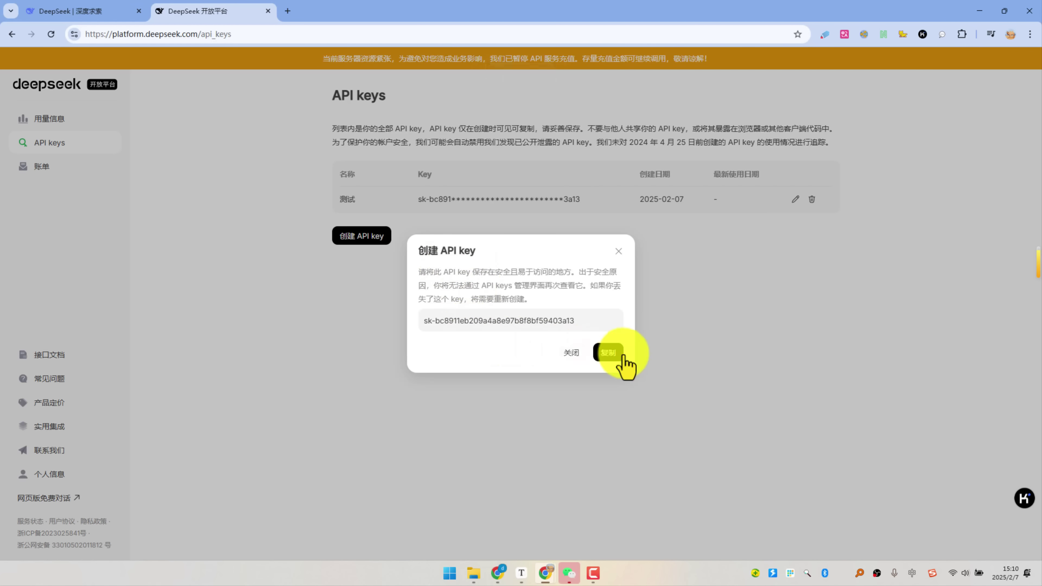
Copy the new 测试 API key, highlight its masked entry in the list, then return to 用量信息
{"action": "left_click", "coordinate": [608, 352]}
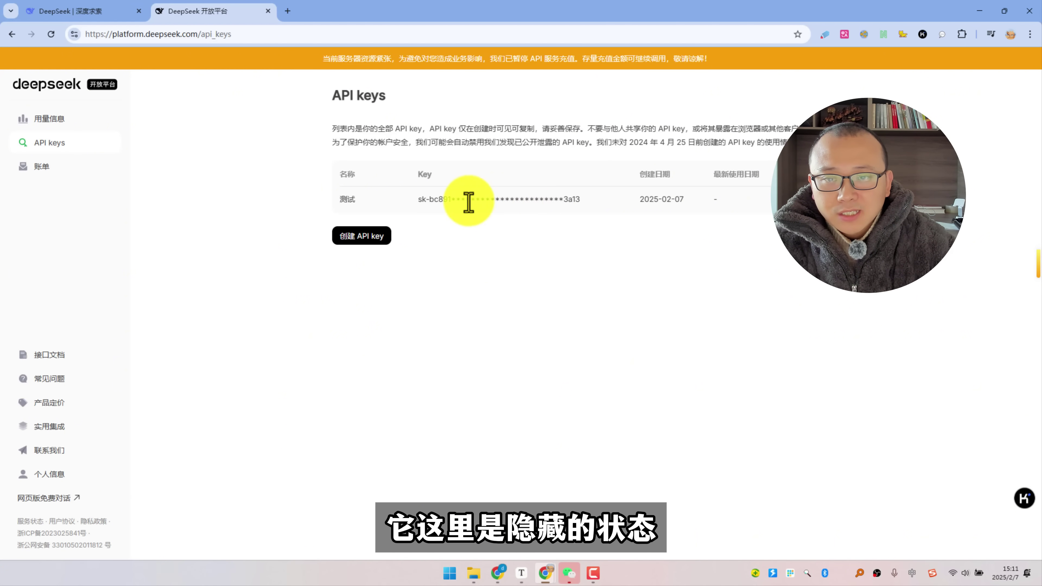
{"action": "left_click_drag", "start_coordinate": [467, 201], "coordinate": [558, 202]}
{"action": "left_click", "coordinate": [549, 234]}
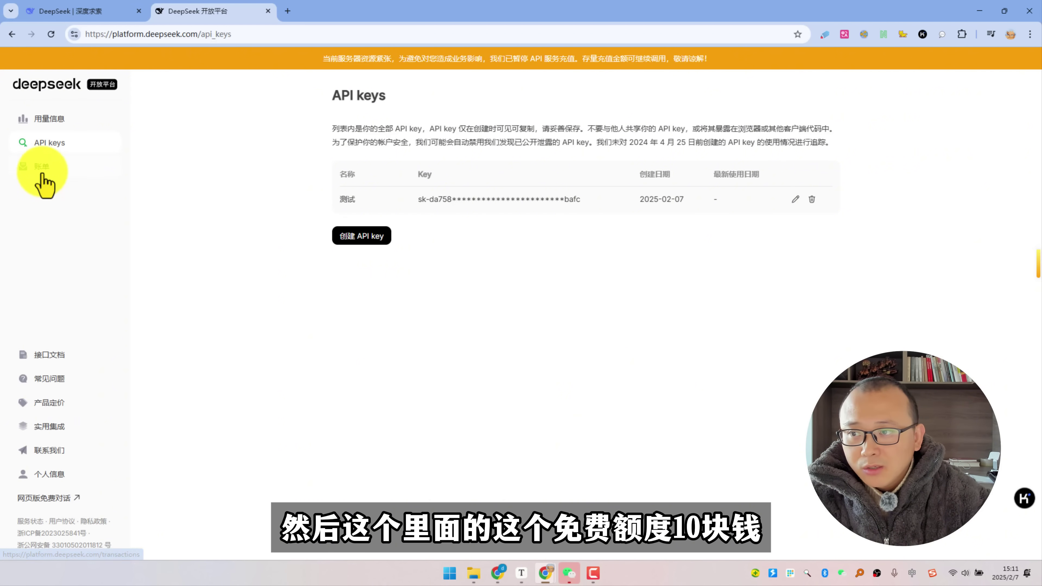
{"action": "left_click", "coordinate": [49, 123]}
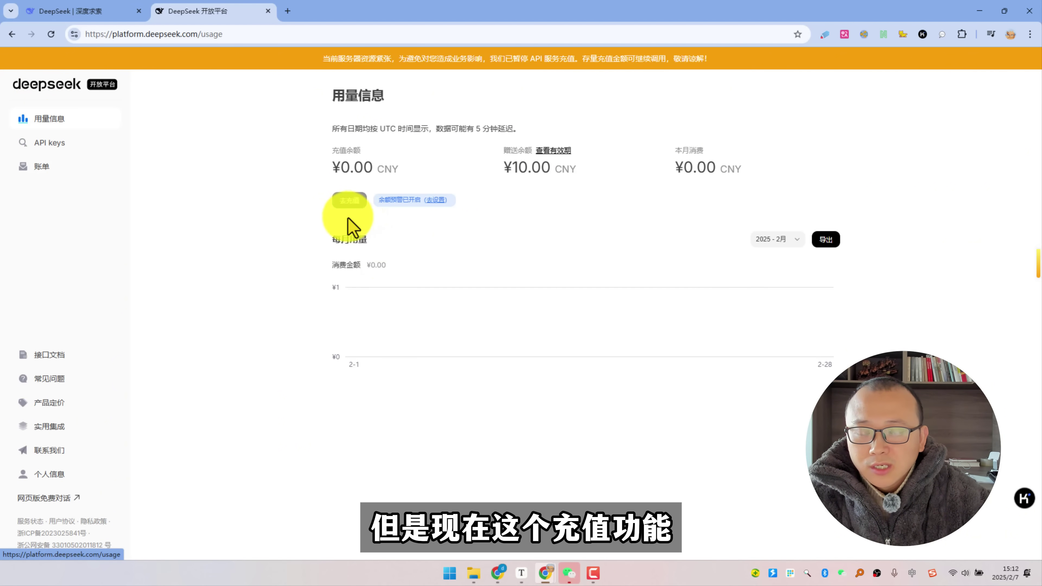
Review the 账单 records and the 赠送账单 tab showing the active ¥10 gift, then return to 用量信息
{"action": "left_click_drag", "start_coordinate": [349, 225], "coordinate": [333, 205]}
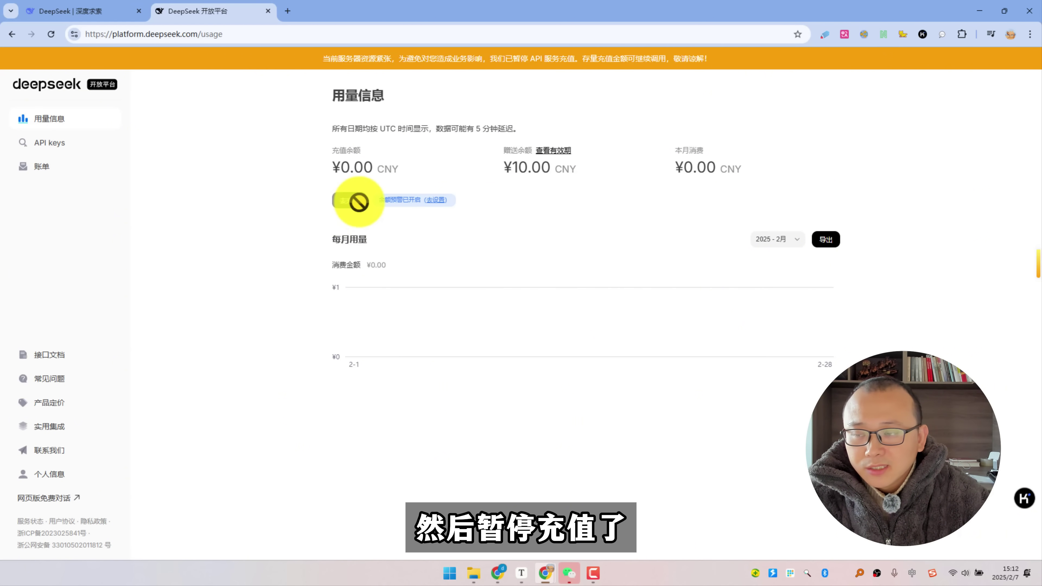
{"action": "left_click", "coordinate": [44, 167]}
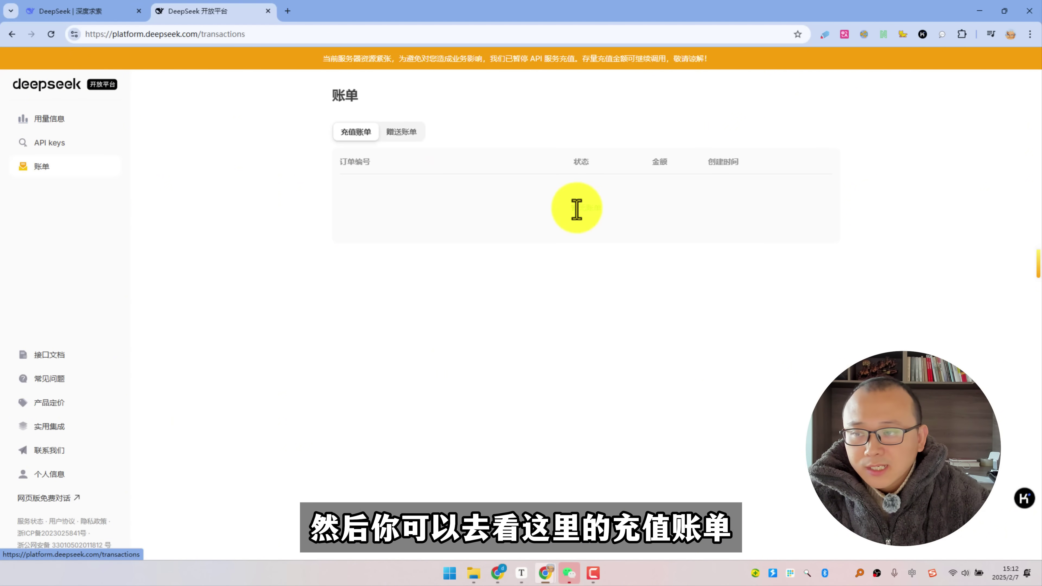
{"action": "left_click", "coordinate": [401, 132]}
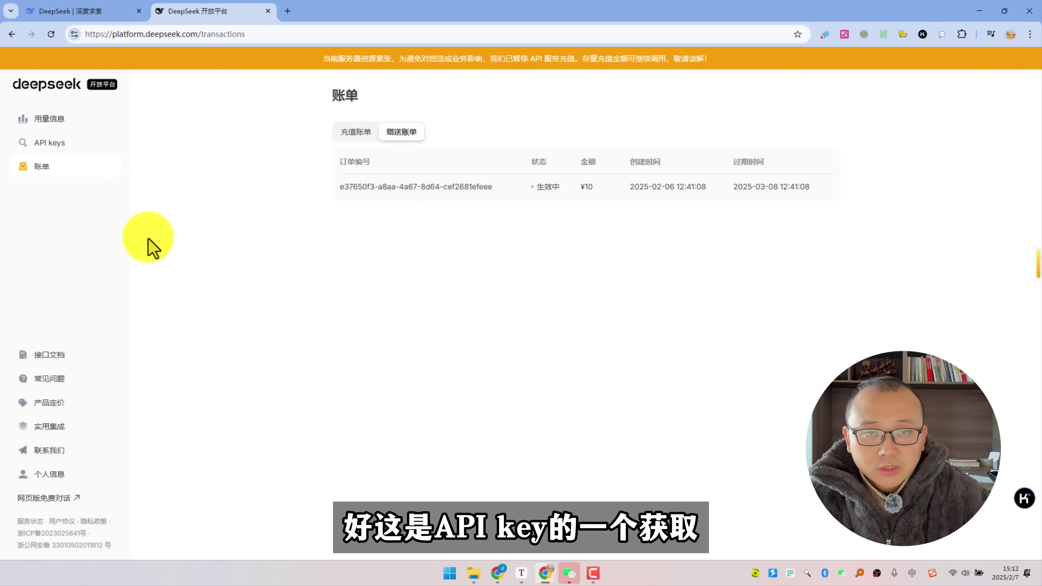
{"action": "left_click", "coordinate": [50, 119]}
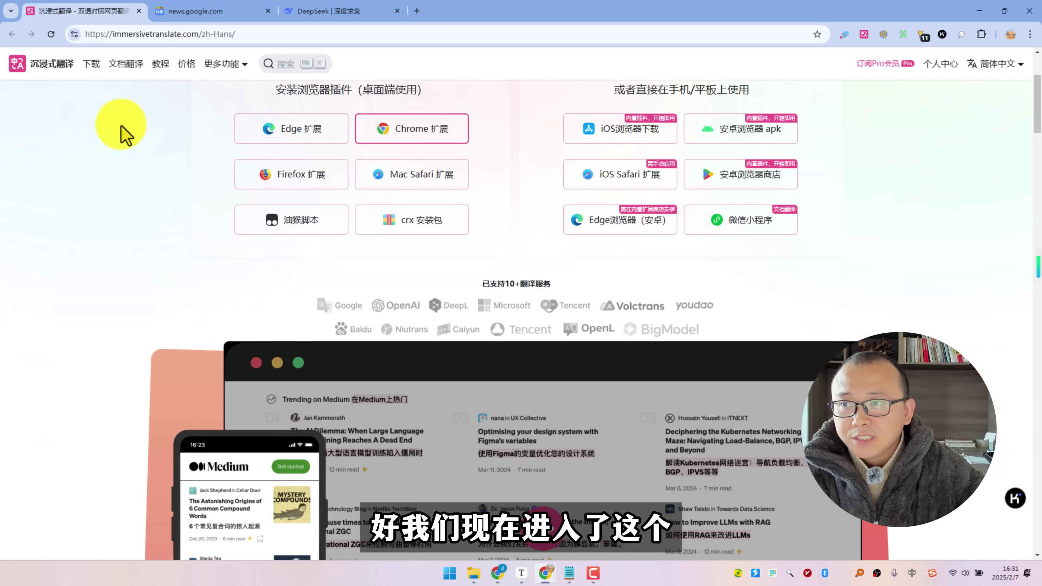
Open the manual Chrome 扩展 install guide on immersivetranslate.com, then the extension's 设置 page
{"action": "scroll", "coordinate": [125, 135], "scroll_direction": "up", "scroll_amount": 4}
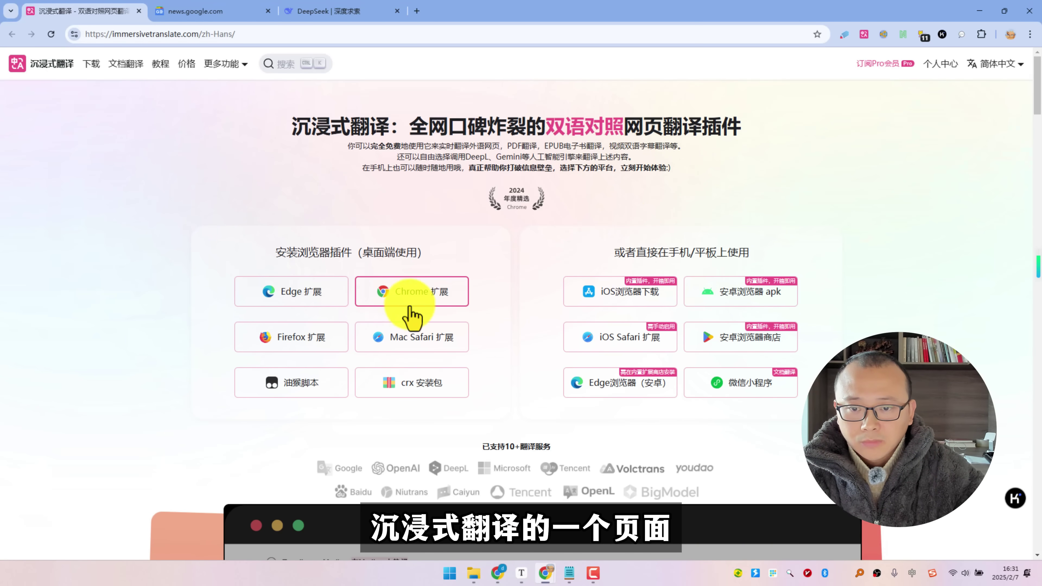
{"action": "left_click", "coordinate": [408, 297]}
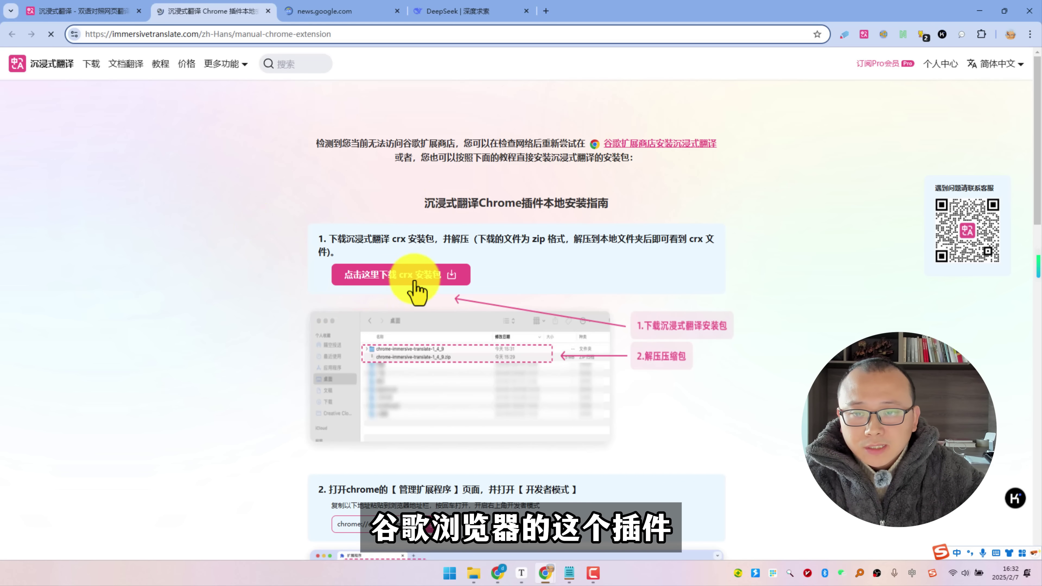
{"action": "left_click", "coordinate": [864, 35]}
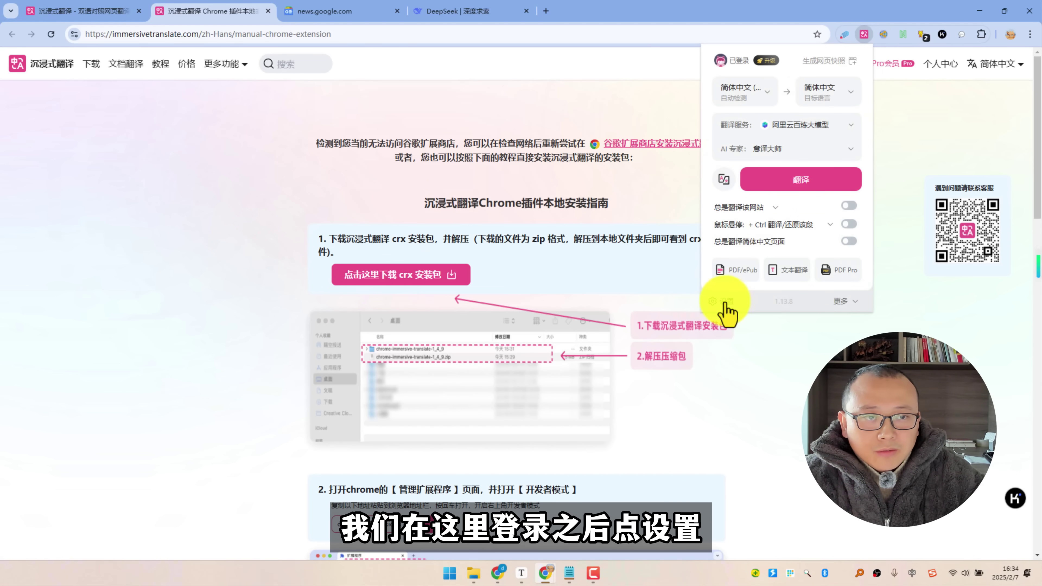
{"action": "left_click", "coordinate": [725, 302]}
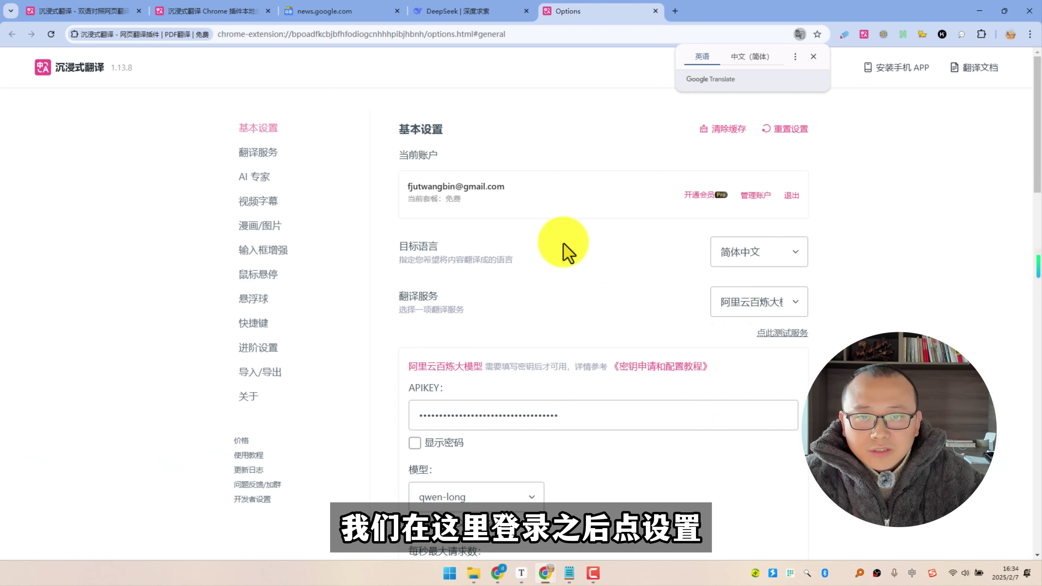
Open the DeepSeek service under 翻译服务 and run its test until it reports 验证成功 with deepseek-chat
{"action": "left_click", "coordinate": [251, 156]}
{"action": "scroll", "coordinate": [673, 287], "scroll_direction": "down", "scroll_amount": 10}
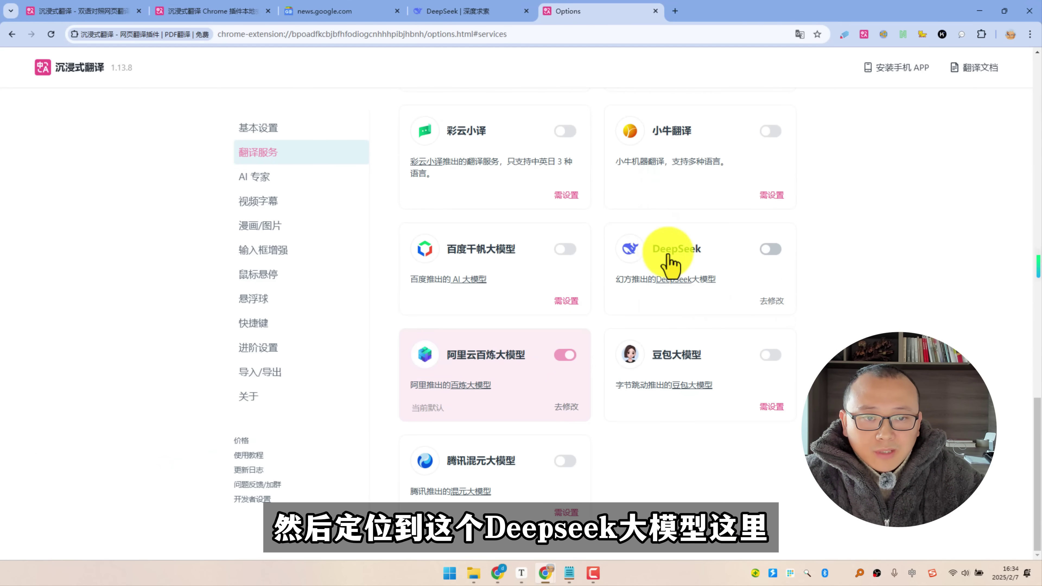
{"action": "left_click", "coordinate": [768, 302]}
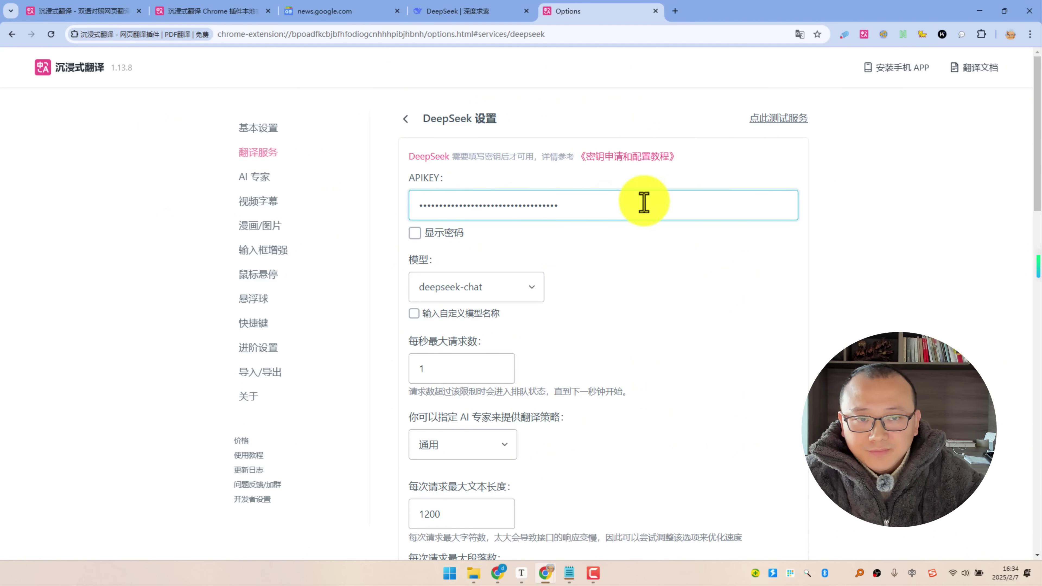
{"action": "left_click", "coordinate": [759, 133]}
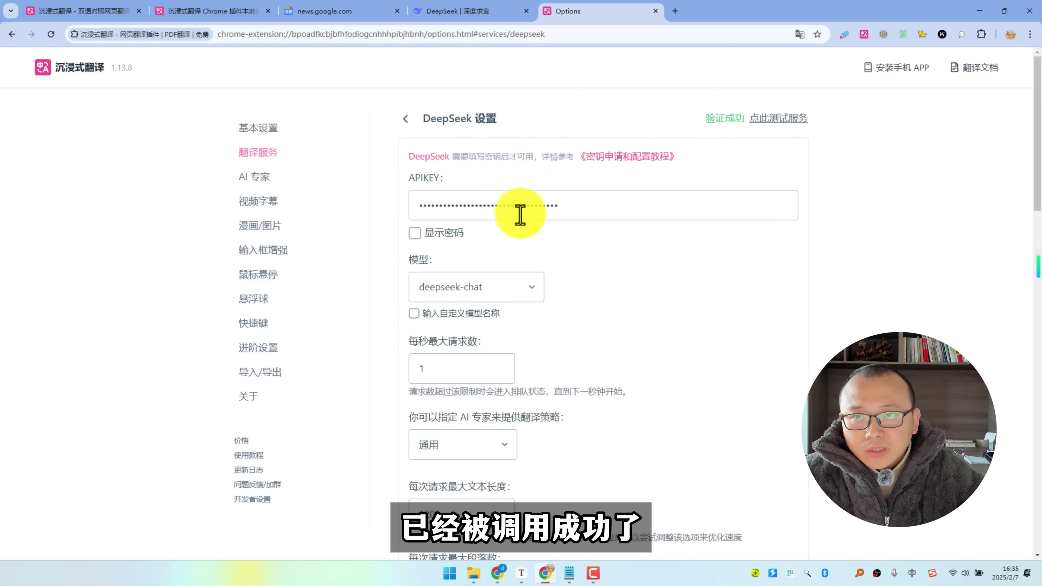
From the DeepSeek homepage, open the API 开放平台 usage page showing under ¥0.01 spent on deepseek-chat
{"action": "left_click", "coordinate": [463, 11]}
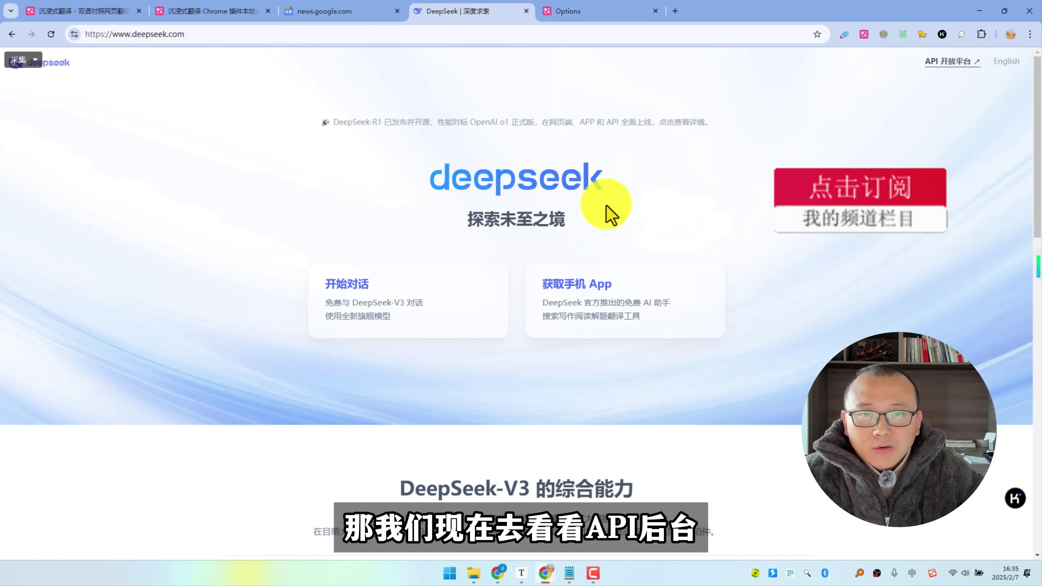
{"action": "left_click", "coordinate": [950, 63]}
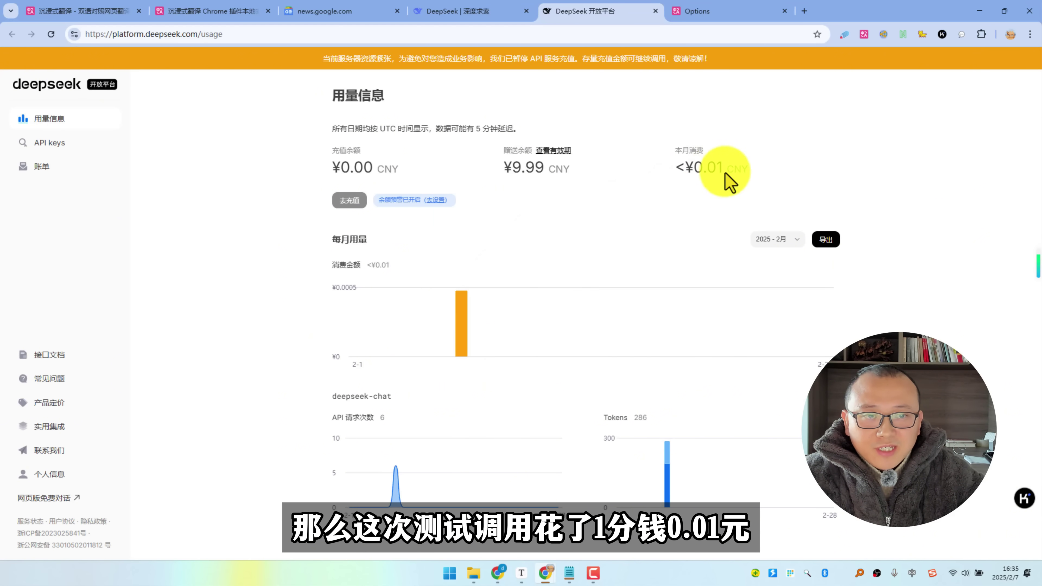
From Google News, open Immersive Translate's 翻译服务 dropdown and choose 更多翻译服务 to see all services
{"action": "left_click", "coordinate": [209, 11]}
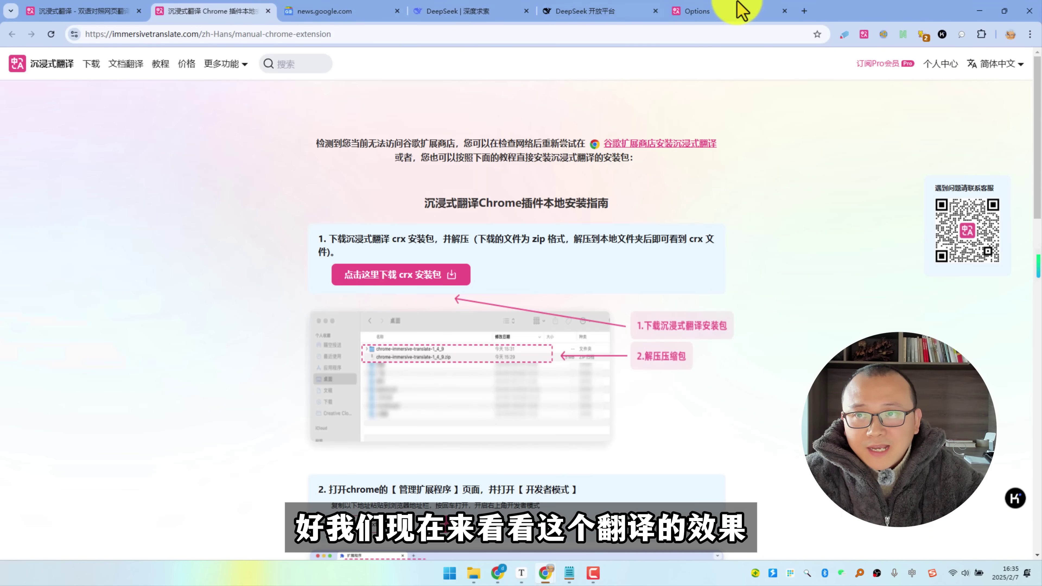
{"action": "left_click", "coordinate": [734, 11]}
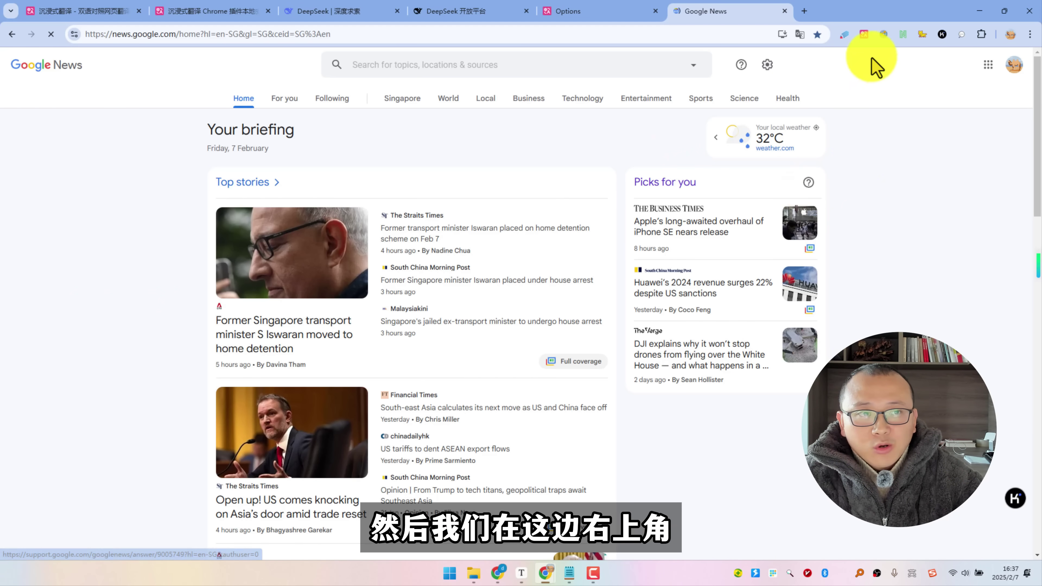
{"action": "left_click", "coordinate": [864, 35]}
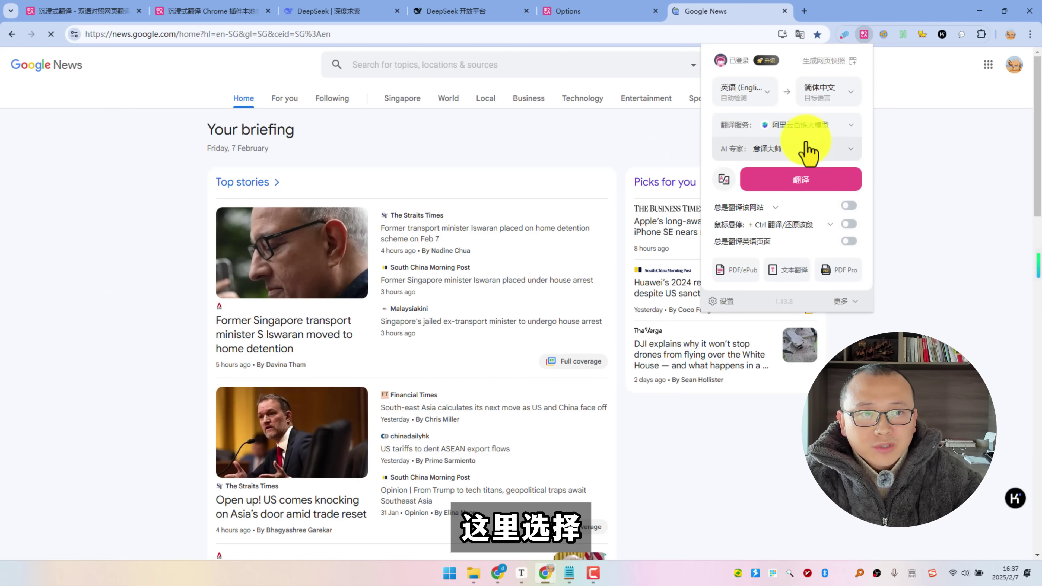
{"action": "left_click", "coordinate": [803, 127]}
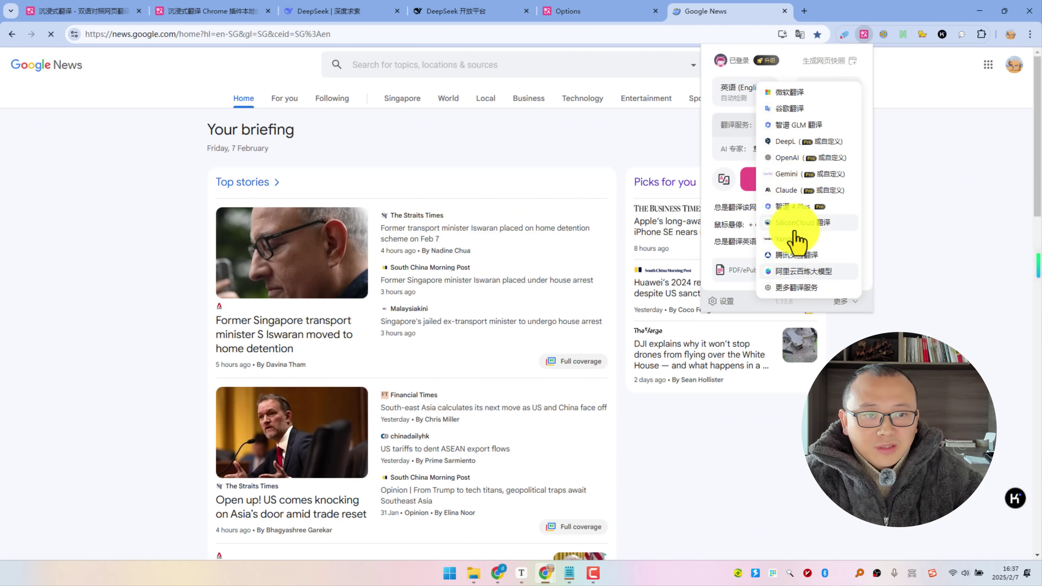
{"action": "left_click", "coordinate": [786, 290]}
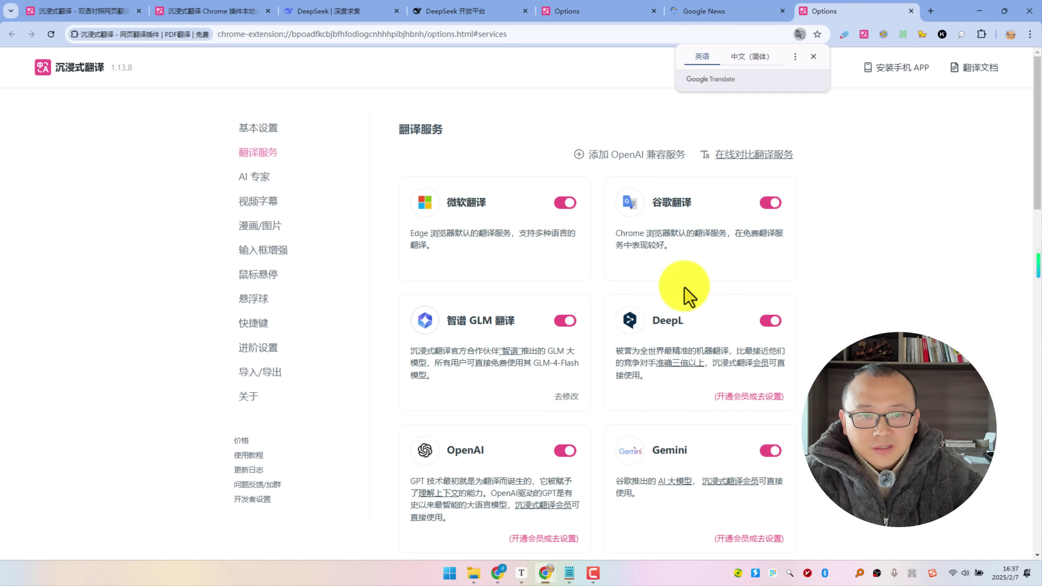
Switch on the DeepSeek service and make it the default in place of 阿里云百炼大模型
{"action": "scroll", "coordinate": [686, 293], "scroll_direction": "down", "scroll_amount": 5}
{"action": "scroll", "coordinate": [689, 295], "scroll_direction": "down", "scroll_amount": 5}
{"action": "scroll", "coordinate": [691, 295], "scroll_direction": "down", "scroll_amount": 10}
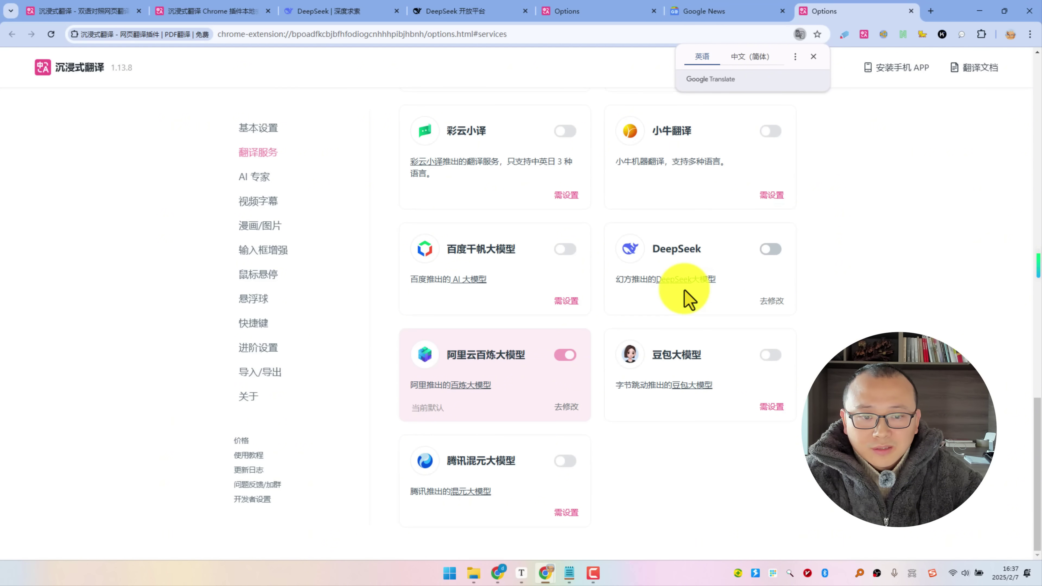
{"action": "left_click", "coordinate": [767, 255]}
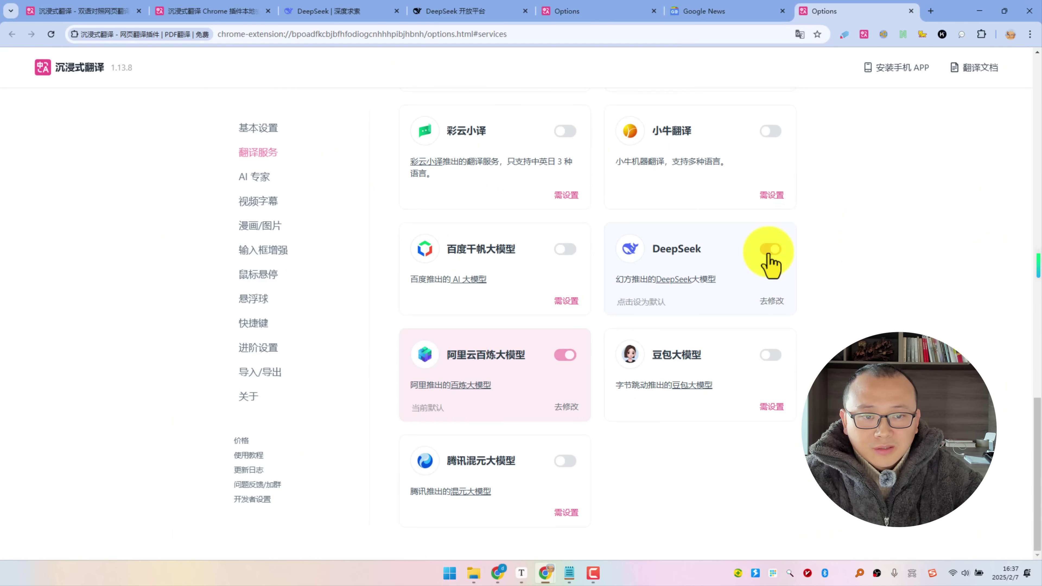
{"action": "left_click", "coordinate": [642, 303]}
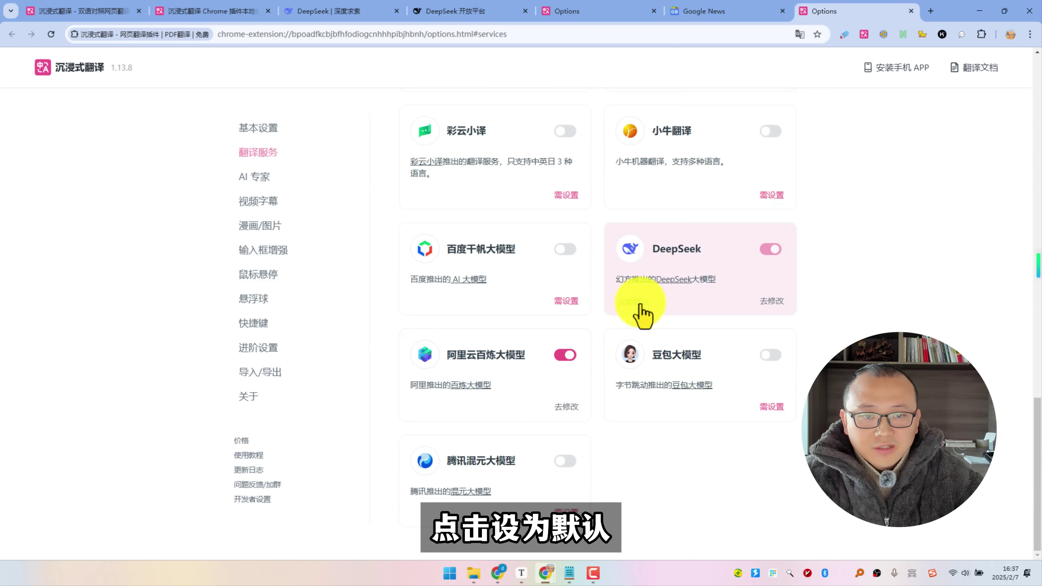
On Google News, pick the 新闻媒体译者 AI expert in the extension popup and translate the page
{"action": "left_click", "coordinate": [739, 10]}
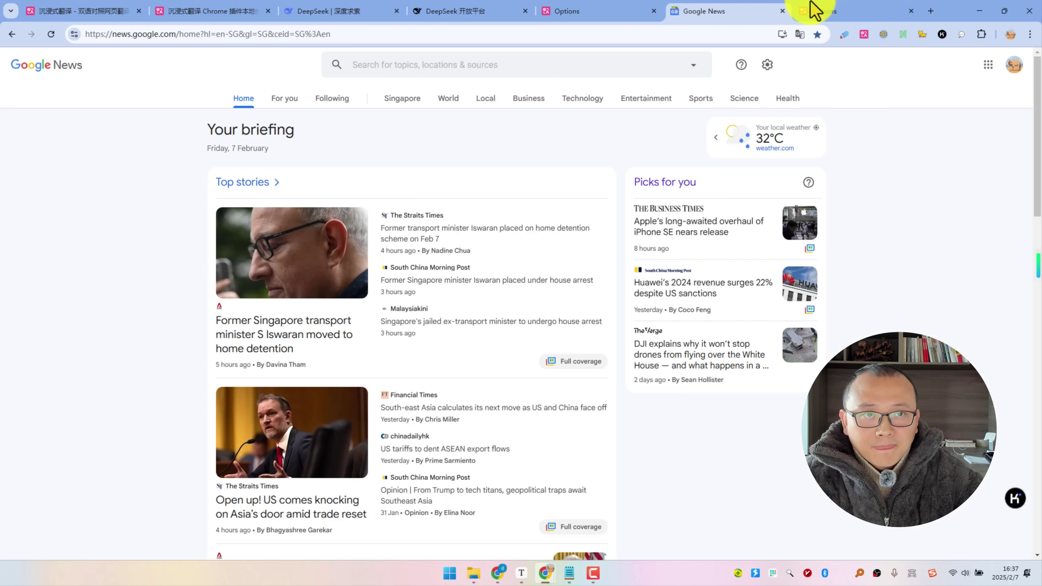
{"action": "left_click", "coordinate": [849, 11]}
{"action": "left_click", "coordinate": [864, 34]}
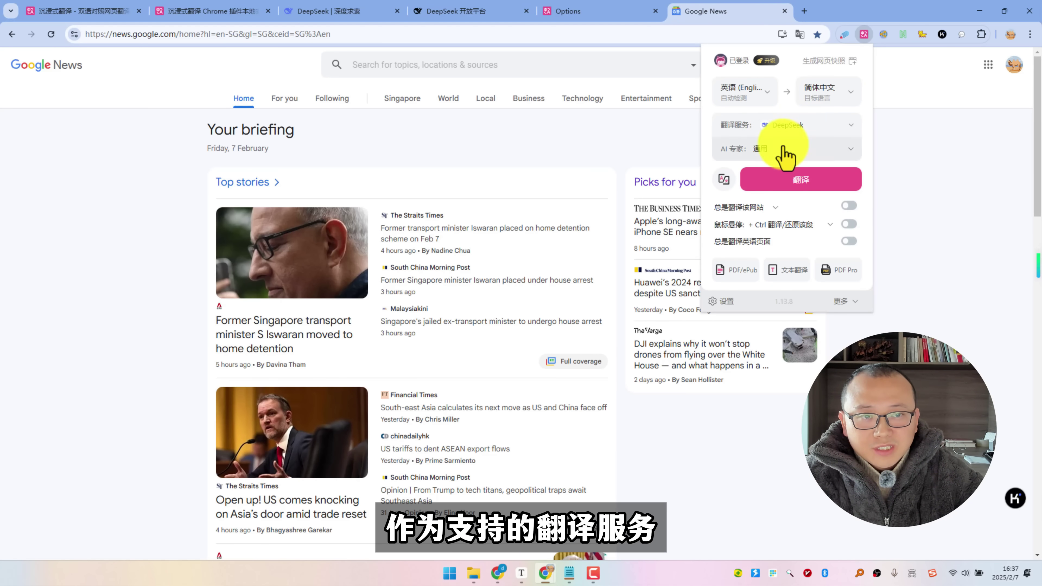
{"action": "left_click", "coordinate": [775, 156]}
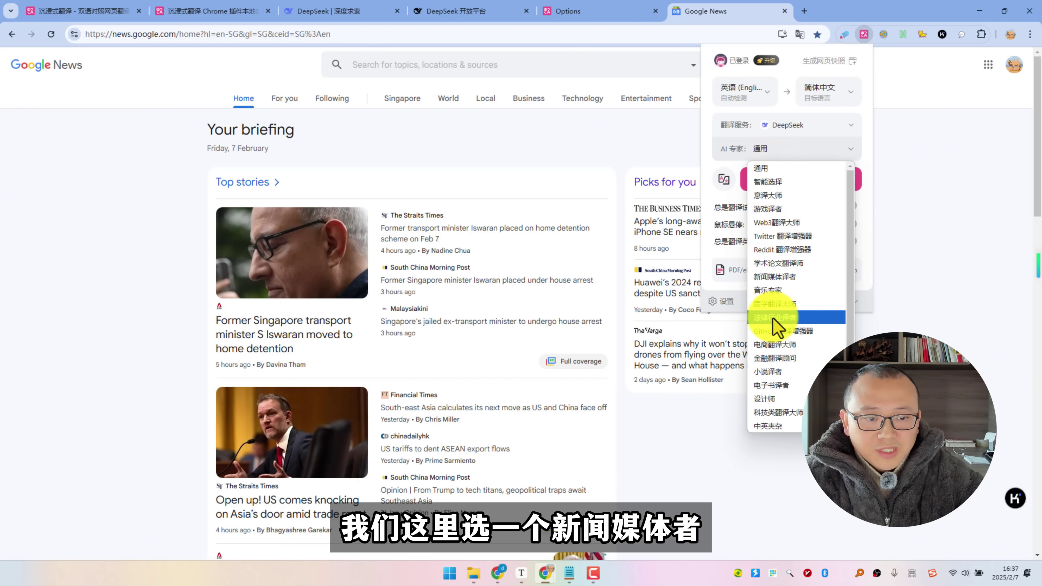
{"action": "left_click", "coordinate": [785, 277]}
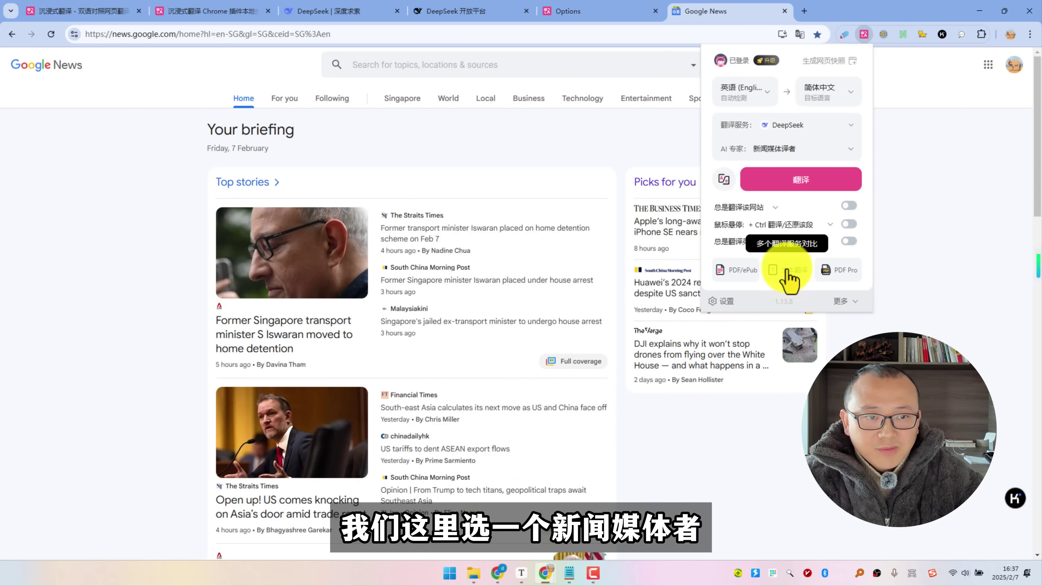
{"action": "left_click", "coordinate": [796, 186]}
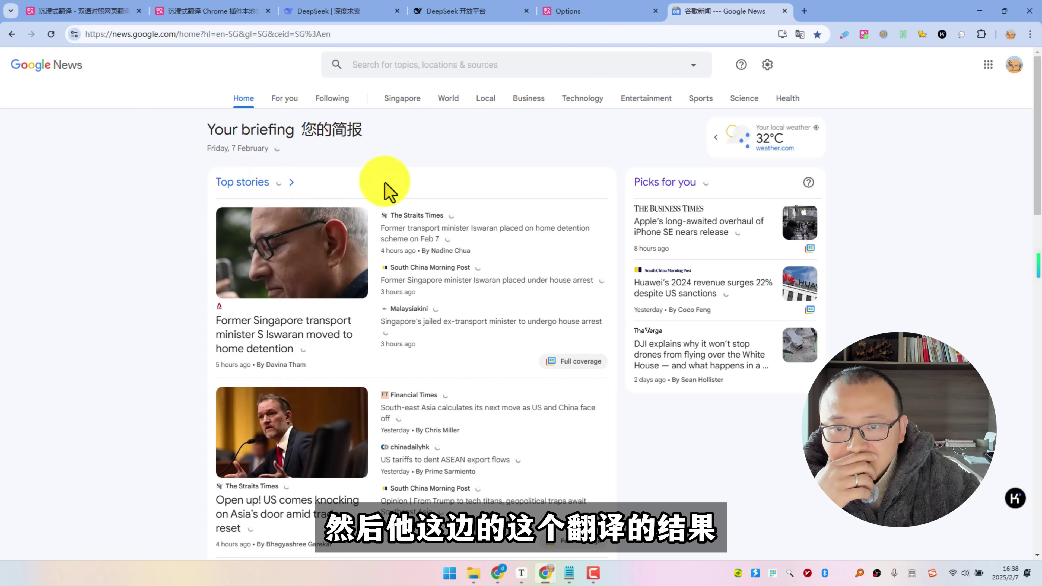
Open the SCMP Iswaran house-arrest article and scroll through its bilingual paragraphs
{"action": "left_click", "coordinate": [400, 281]}
{"action": "scroll", "coordinate": [722, 196], "scroll_direction": "up", "scroll_amount": 5}
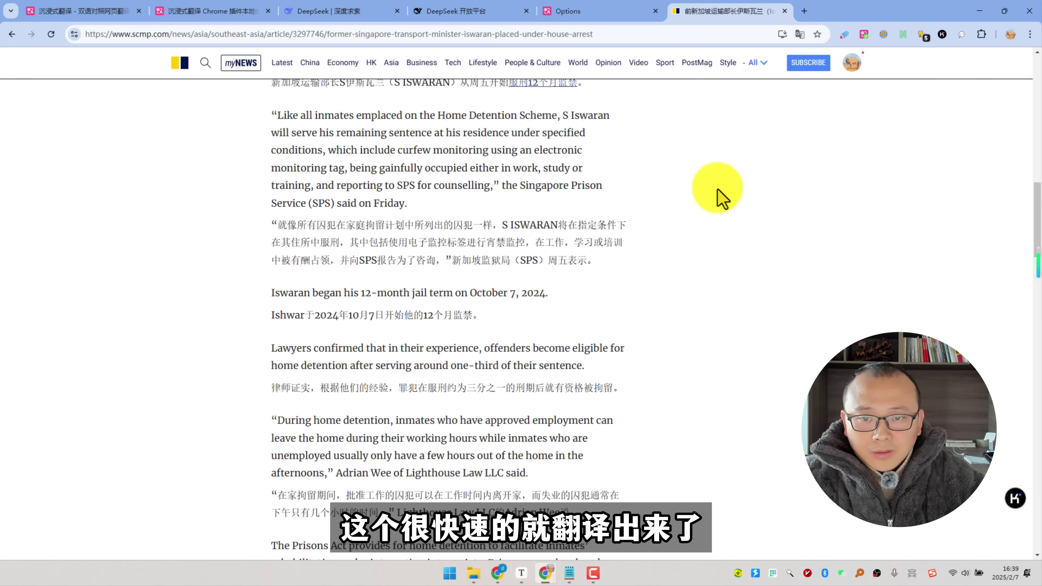
{"action": "scroll", "coordinate": [723, 196], "scroll_direction": "up", "scroll_amount": 5}
{"action": "scroll", "coordinate": [723, 196], "scroll_direction": "up", "scroll_amount": 5}
{"action": "scroll", "coordinate": [698, 209], "scroll_direction": "down", "scroll_amount": 3}
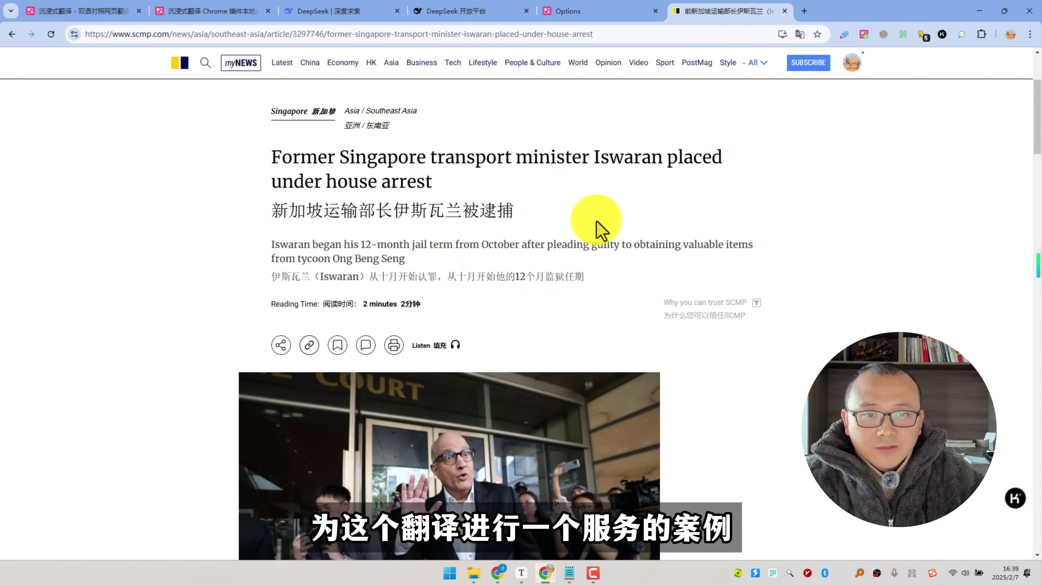
{"action": "scroll", "coordinate": [579, 249], "scroll_direction": "up", "scroll_amount": 2}
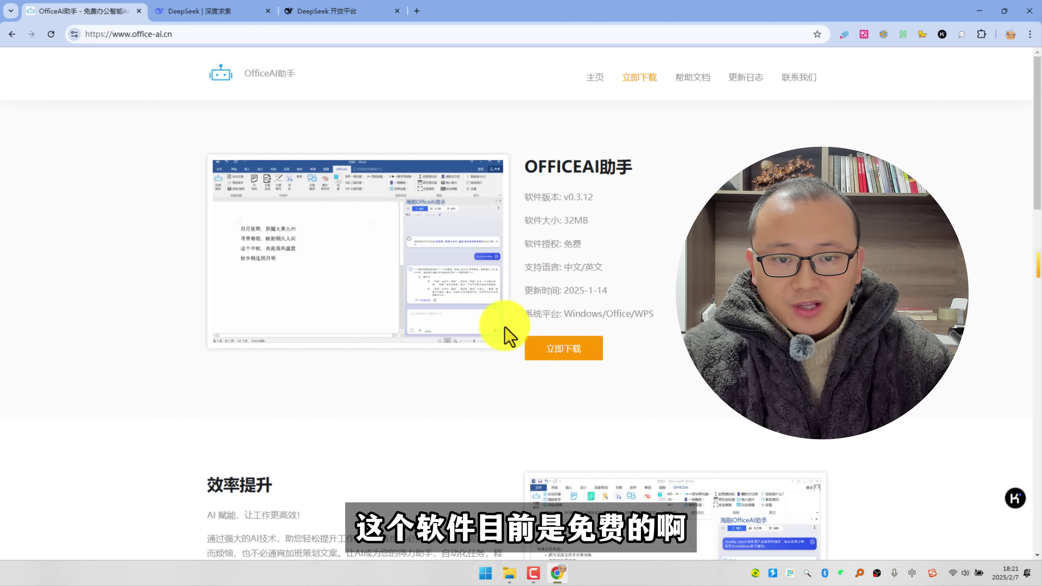
Use 立即下载 on office-ai.cn to download the OfficeAI assistant v0.3.12 installer
{"action": "left_click", "coordinate": [566, 353]}
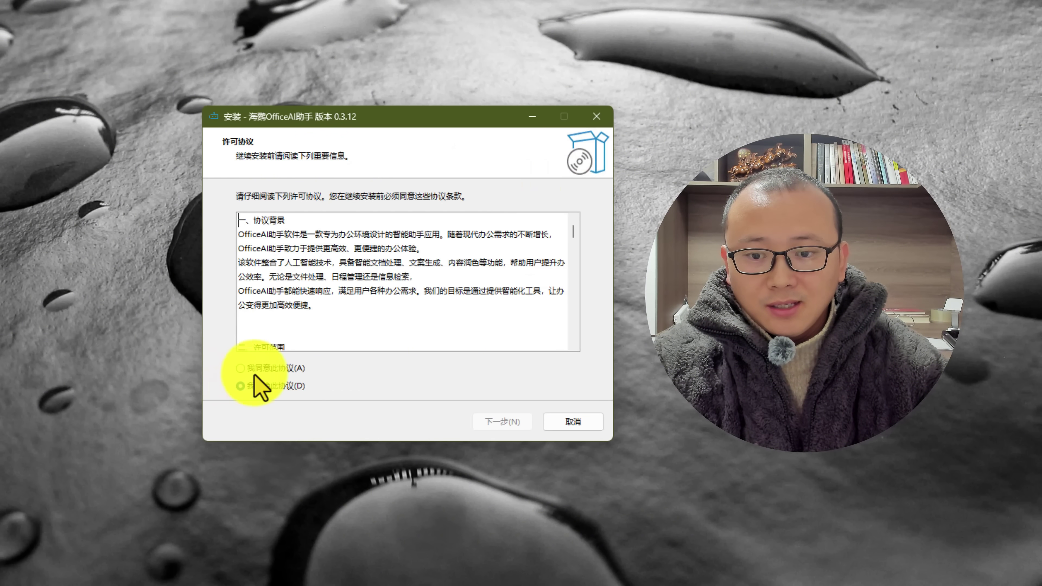
Accept the licence, install to the default folder, and finish with 帮助文档 unchecked
{"action": "left_click", "coordinate": [283, 372]}
{"action": "left_click", "coordinate": [501, 421]}
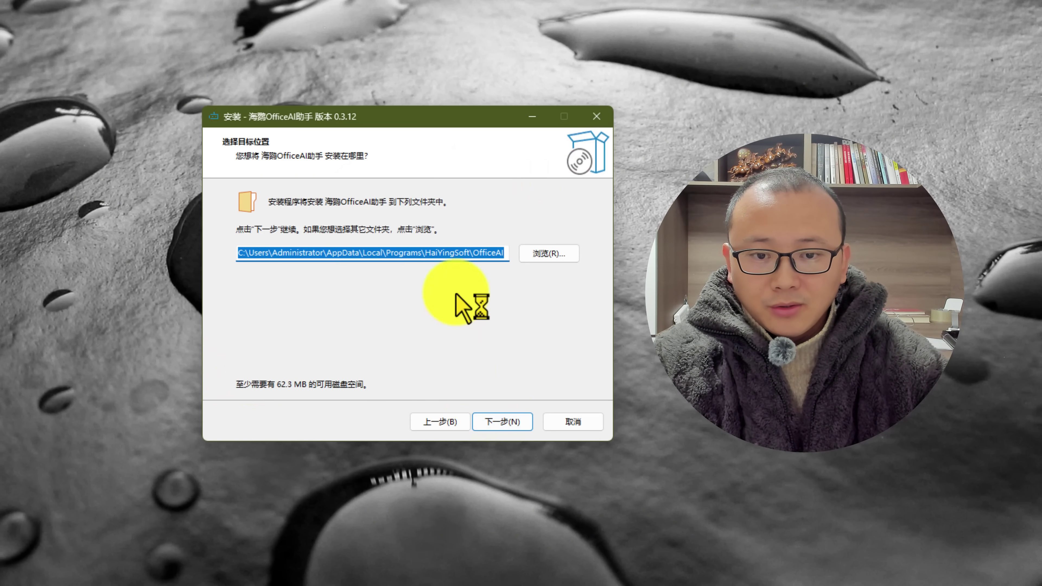
{"action": "left_click", "coordinate": [488, 426]}
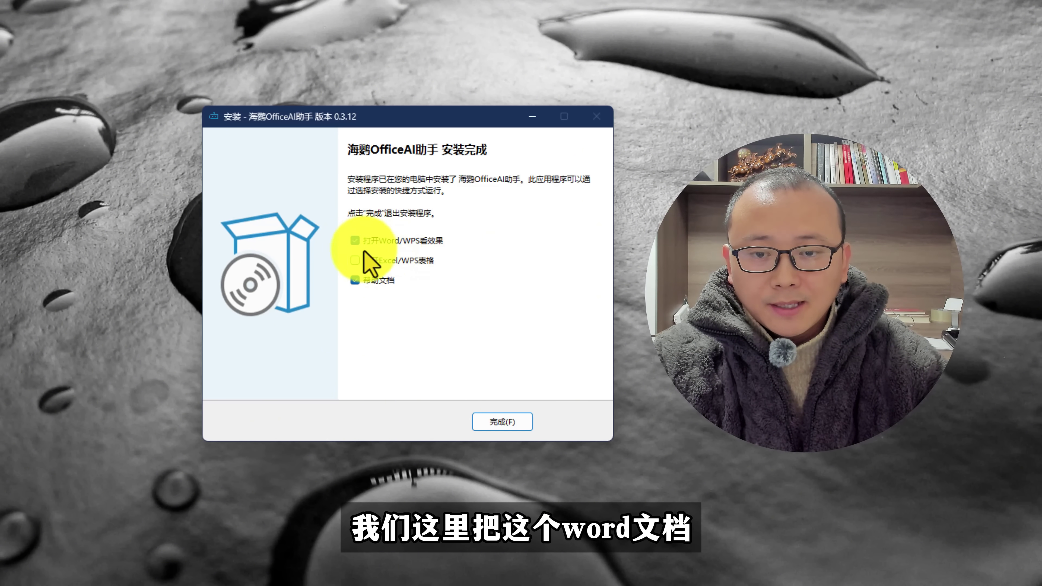
{"action": "left_click", "coordinate": [355, 280]}
{"action": "left_click", "coordinate": [492, 423]}
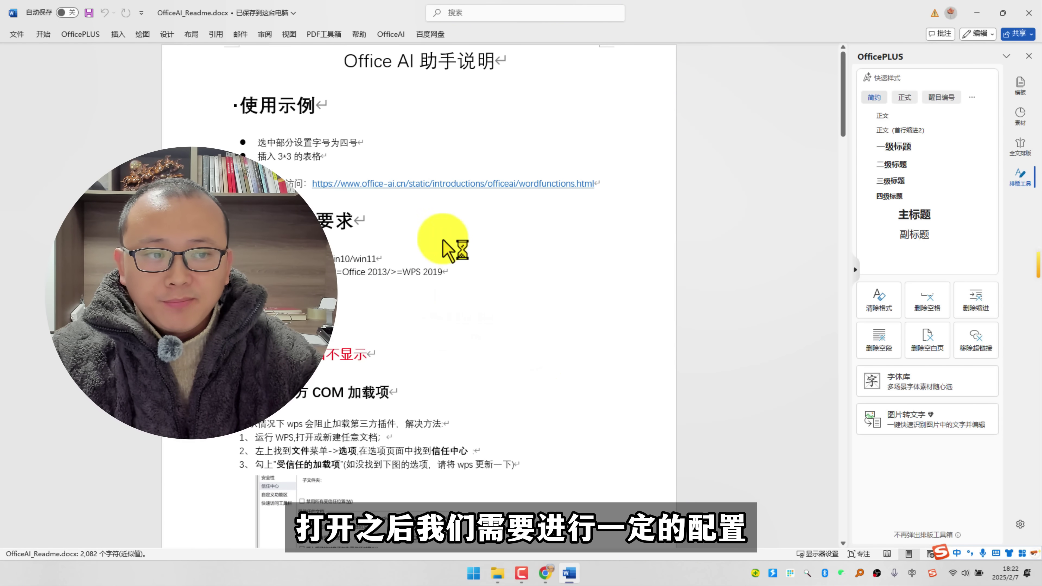
Open the OfficeAI assistant pane, agree to the terms, and log in with WeChat
{"action": "left_click", "coordinate": [1028, 56]}
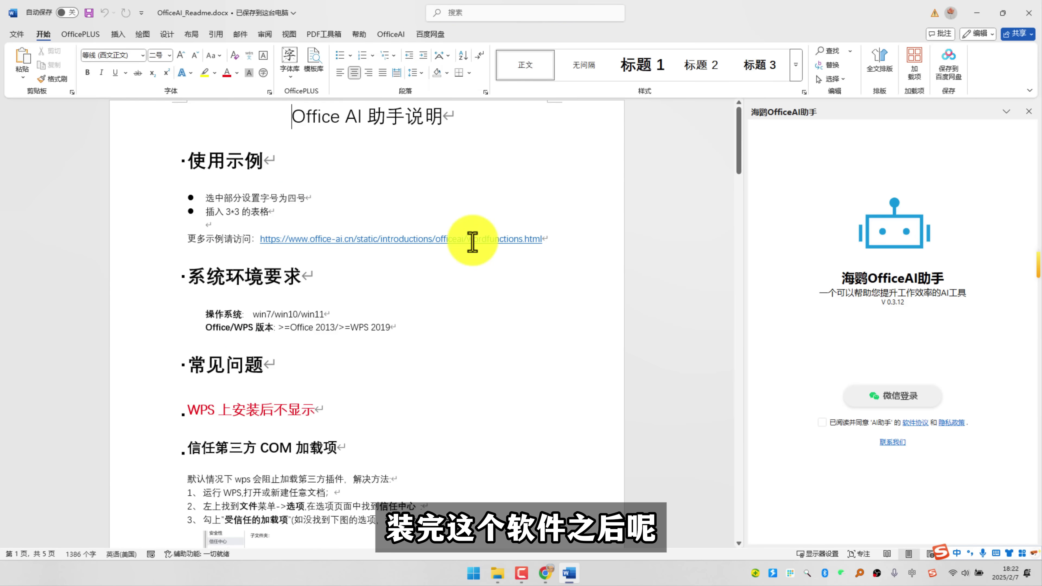
{"action": "left_click", "coordinate": [391, 34]}
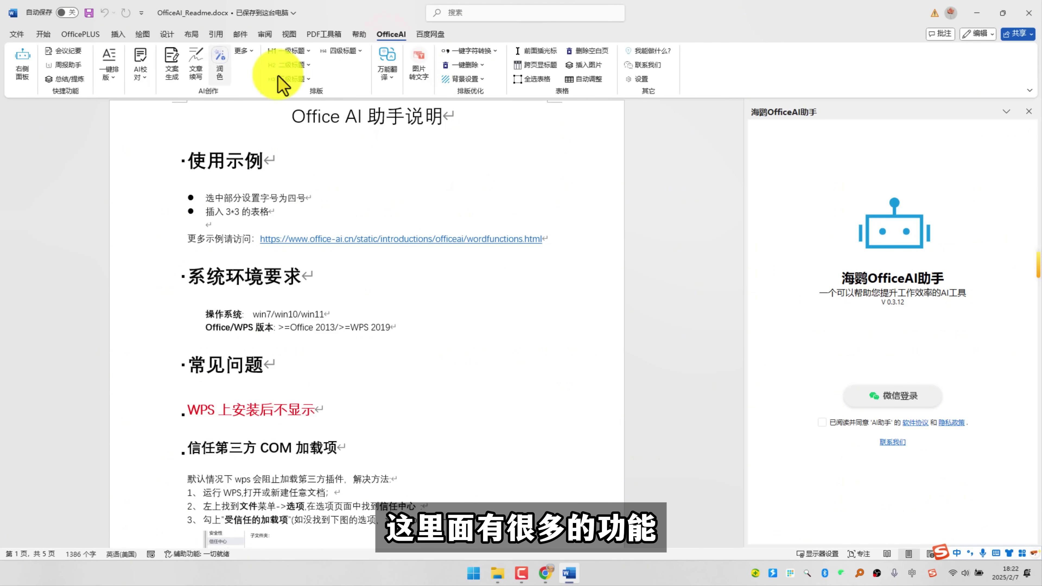
{"action": "left_click", "coordinate": [27, 77]}
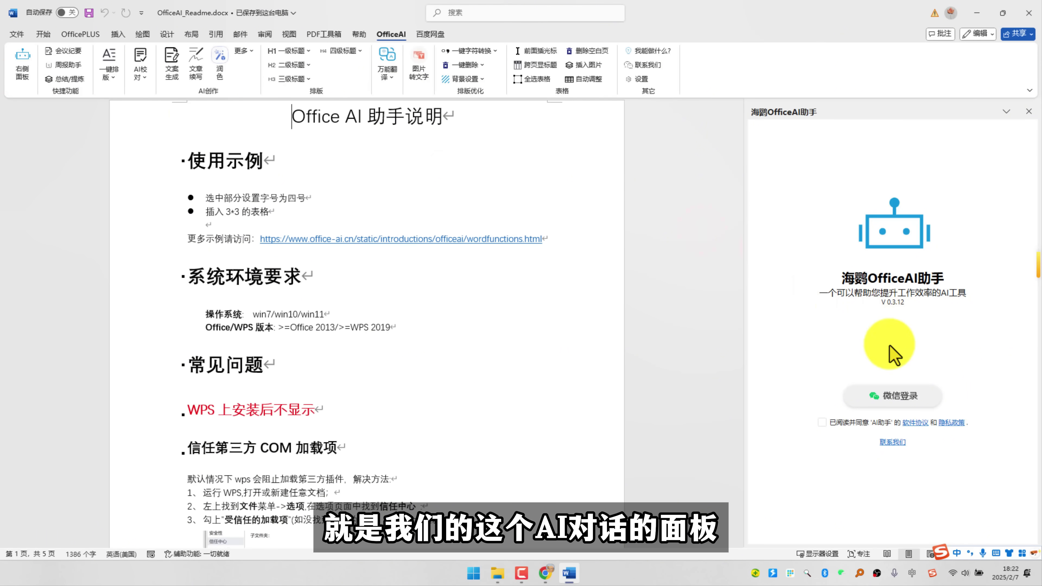
{"action": "left_click", "coordinate": [821, 423]}
{"action": "left_click", "coordinate": [897, 398]}
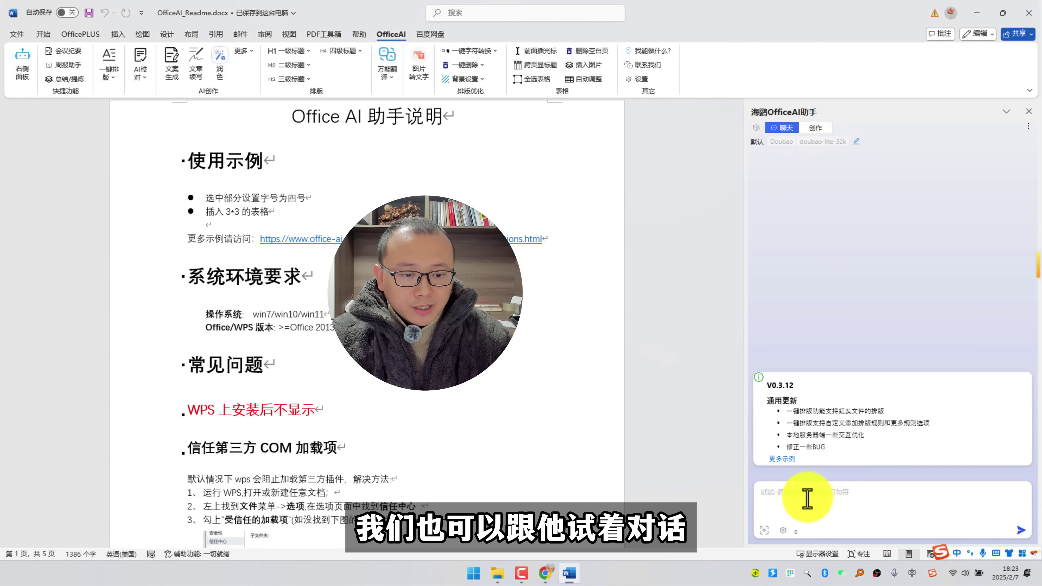
Send '你好' to the assistant in the chat box
{"action": "type", "text": "你好"}
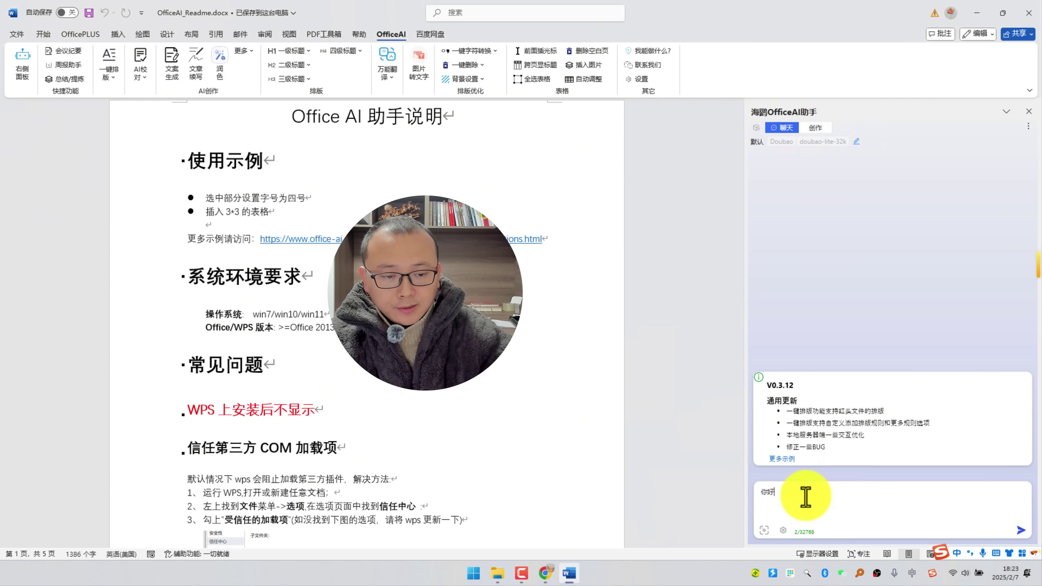
{"action": "key", "text": "shift+Return"}
{"action": "key", "text": "Return"}
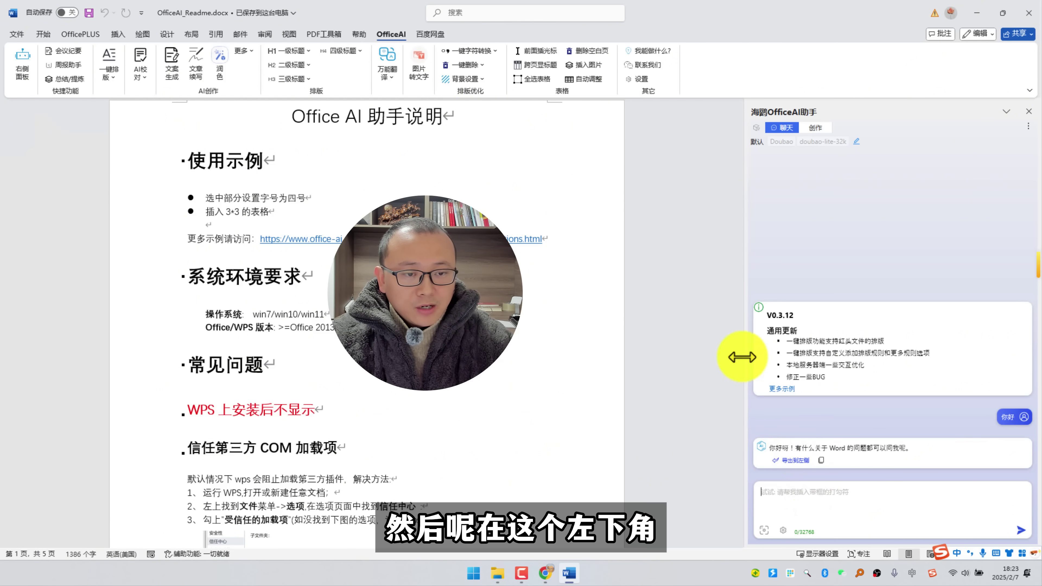
In the assistant settings, set the 样式设定 font to 宋体
{"action": "left_click", "coordinate": [783, 531]}
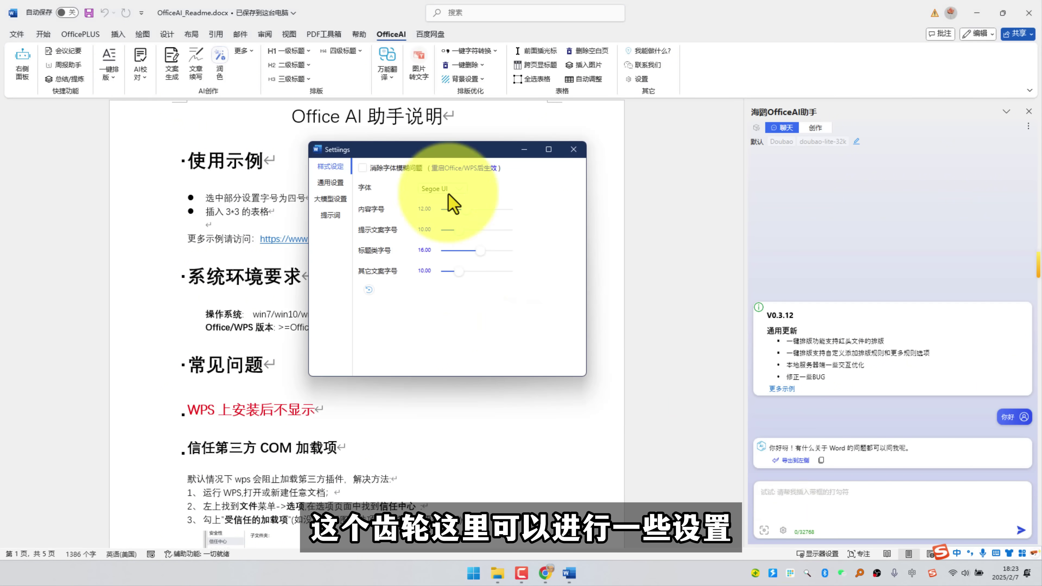
{"action": "left_click_drag", "start_coordinate": [439, 152], "coordinate": [489, 154]}
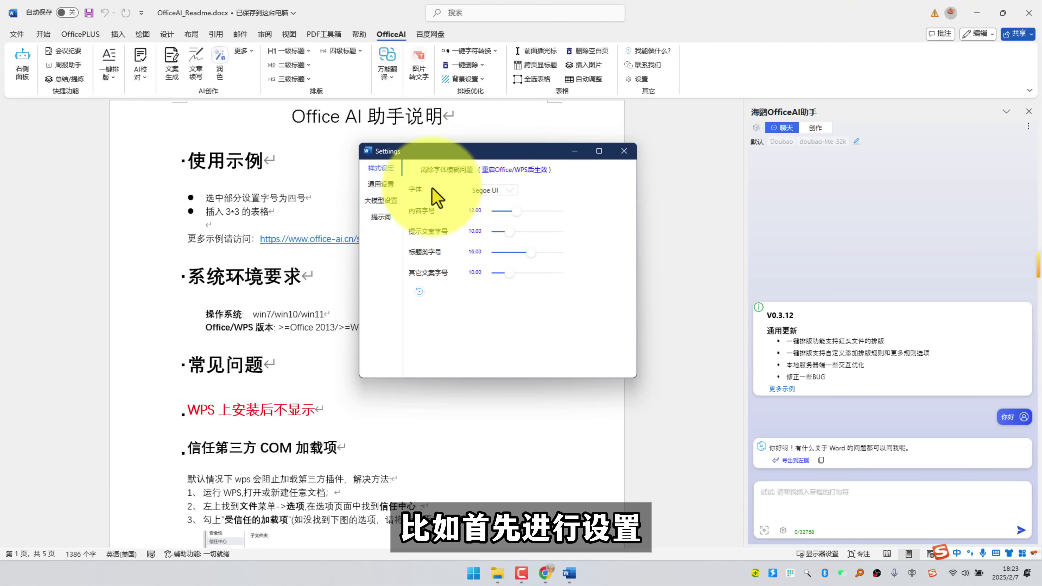
{"action": "left_click", "coordinate": [484, 191]}
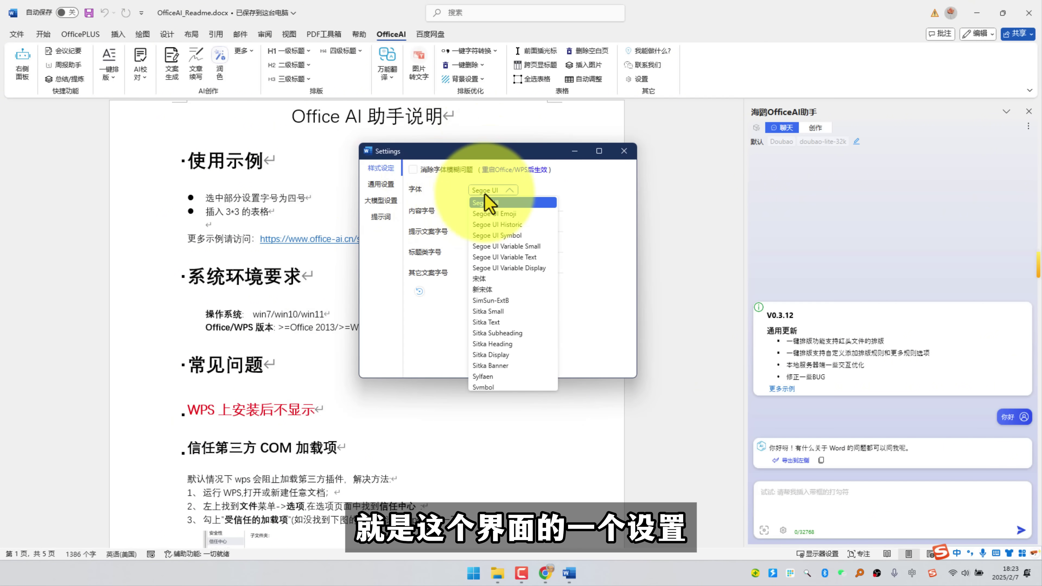
{"action": "left_click", "coordinate": [483, 278]}
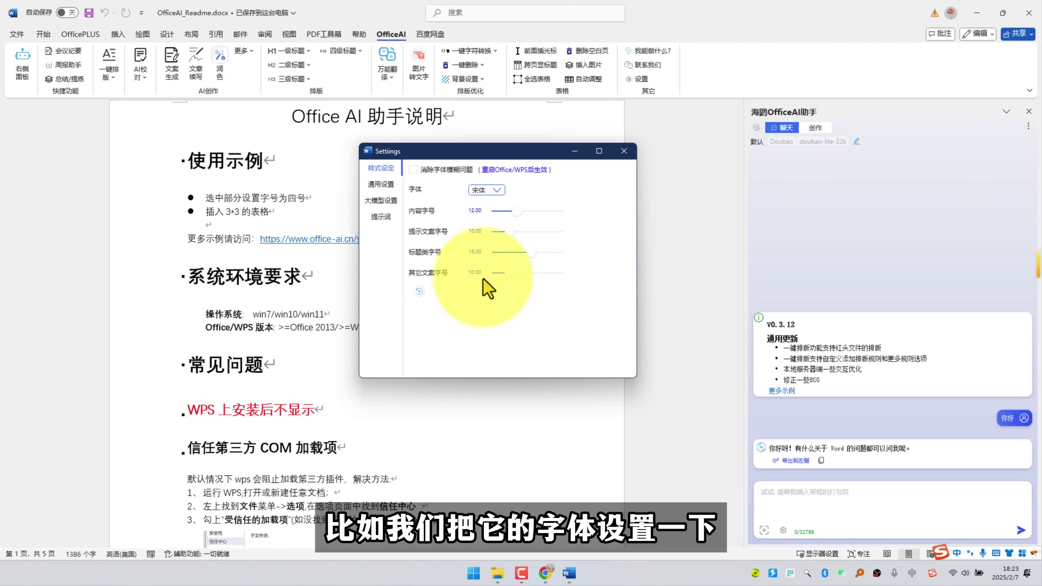
Tick 文生图功能 under 通用设置, then go to the 大模型设置 page
{"action": "left_click", "coordinate": [380, 184]}
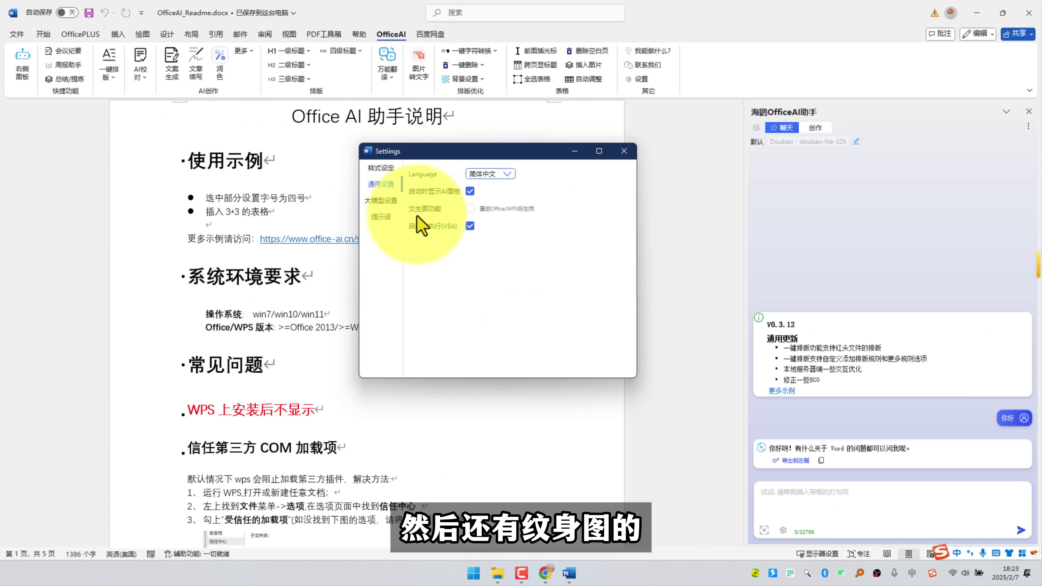
{"action": "left_click", "coordinate": [470, 209]}
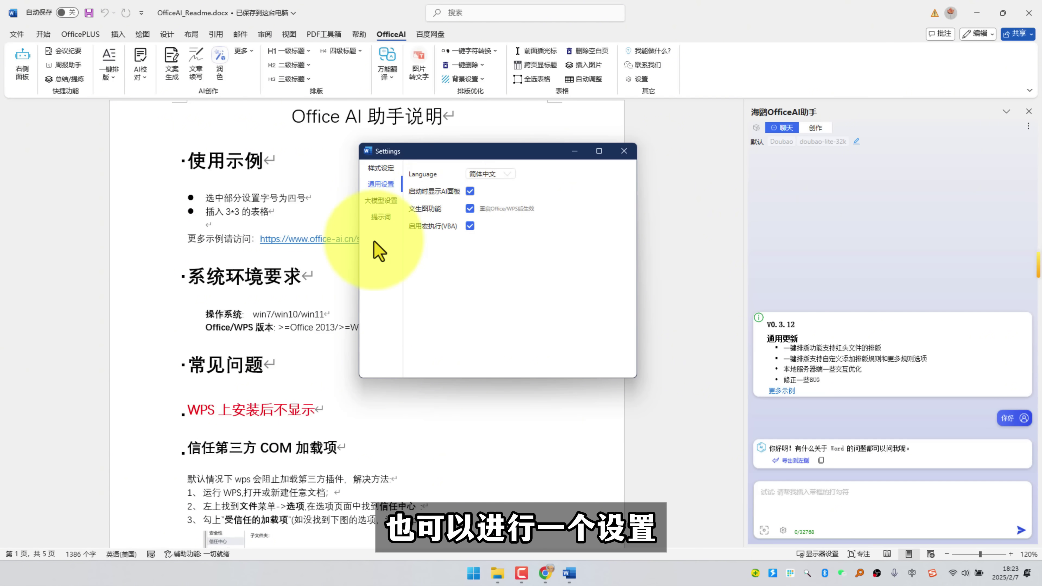
{"action": "left_click", "coordinate": [379, 202]}
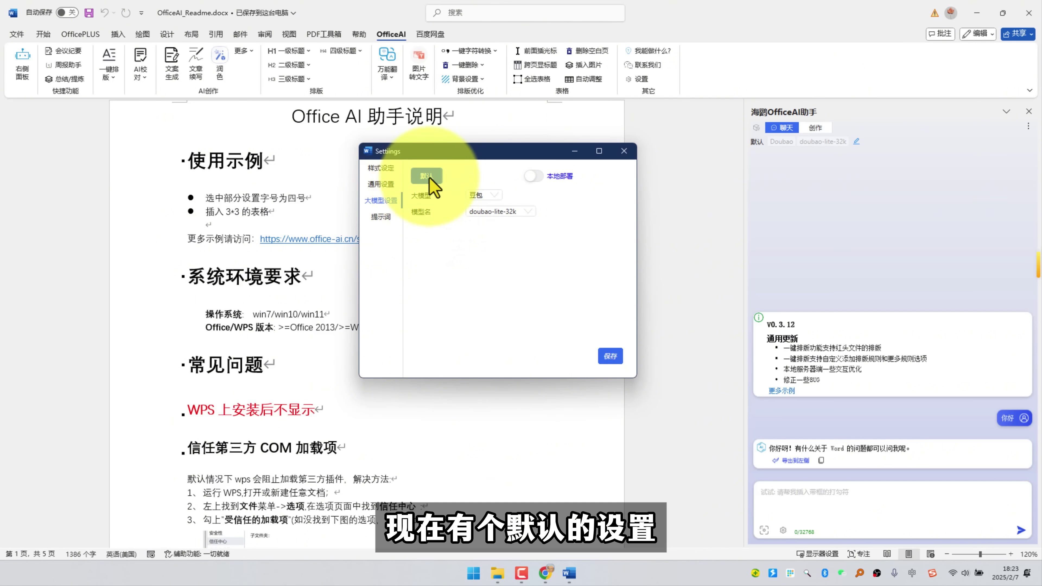
Keep 豆包 as the large model, switch on 本地部署, and choose the 本地 connection mode
{"action": "left_click", "coordinate": [484, 196]}
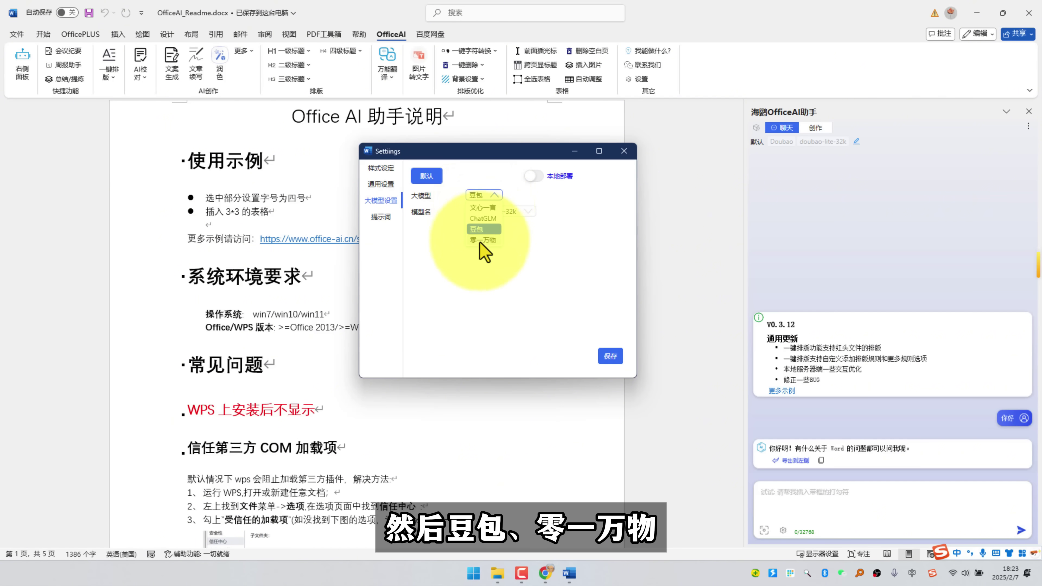
{"action": "left_click", "coordinate": [456, 253]}
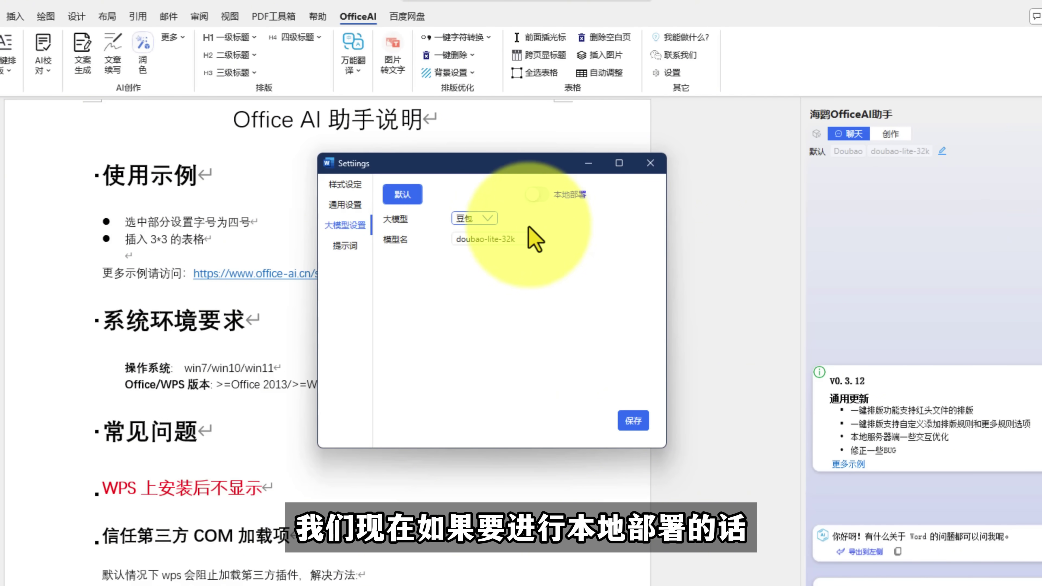
{"action": "left_click", "coordinate": [536, 195]}
{"action": "left_click", "coordinate": [443, 196]}
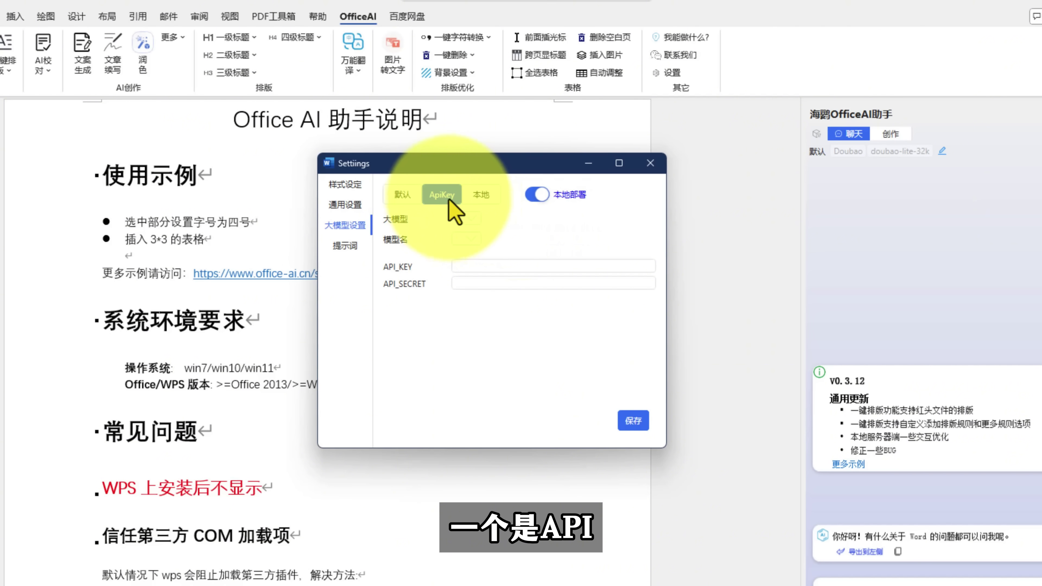
{"action": "left_click", "coordinate": [478, 196]}
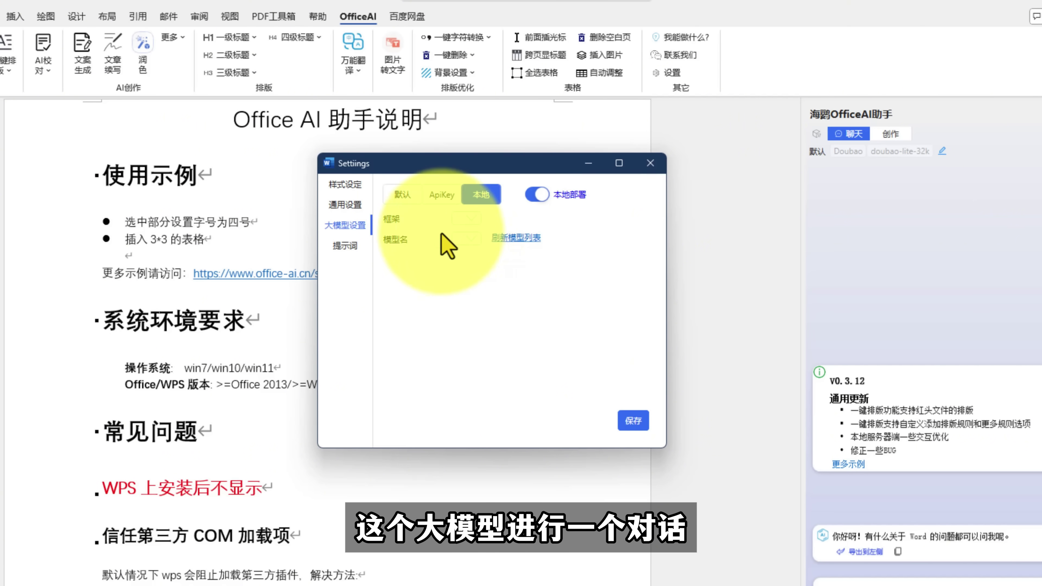
Set the framework to ollama and refresh the local model list
{"action": "left_click", "coordinate": [472, 219]}
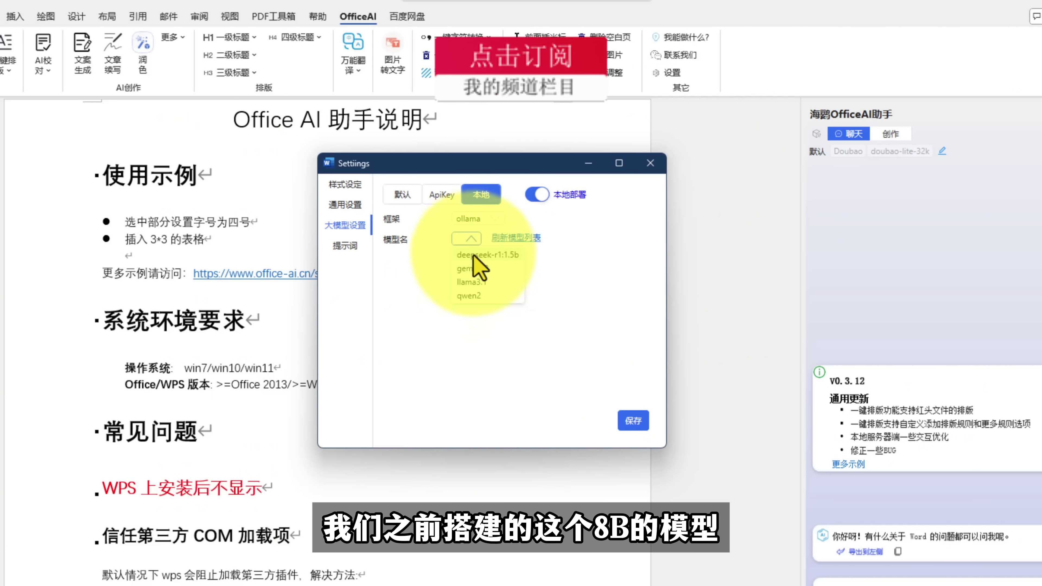
{"action": "left_click", "coordinate": [477, 271]}
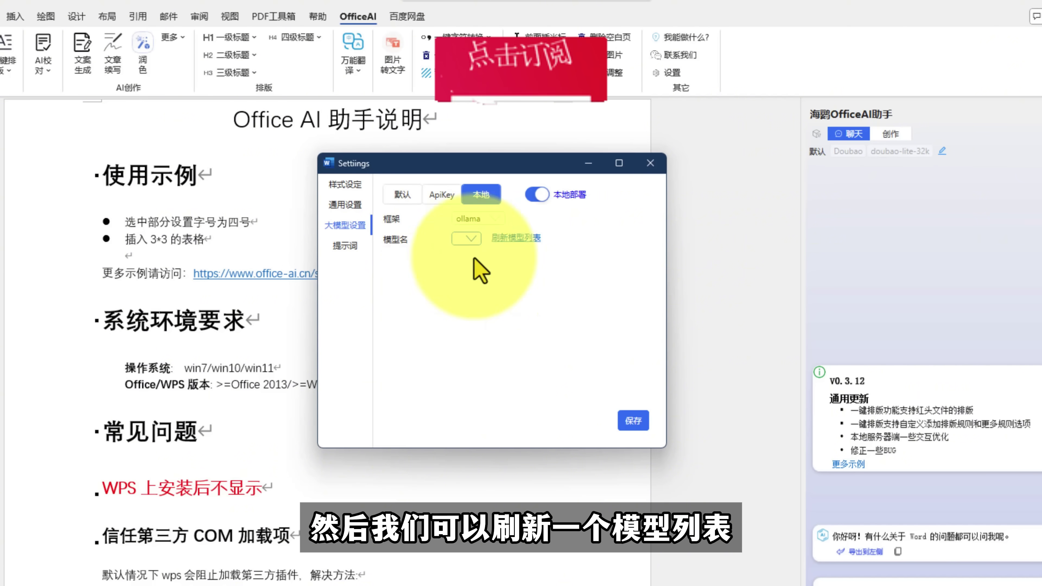
{"action": "left_click", "coordinate": [507, 241]}
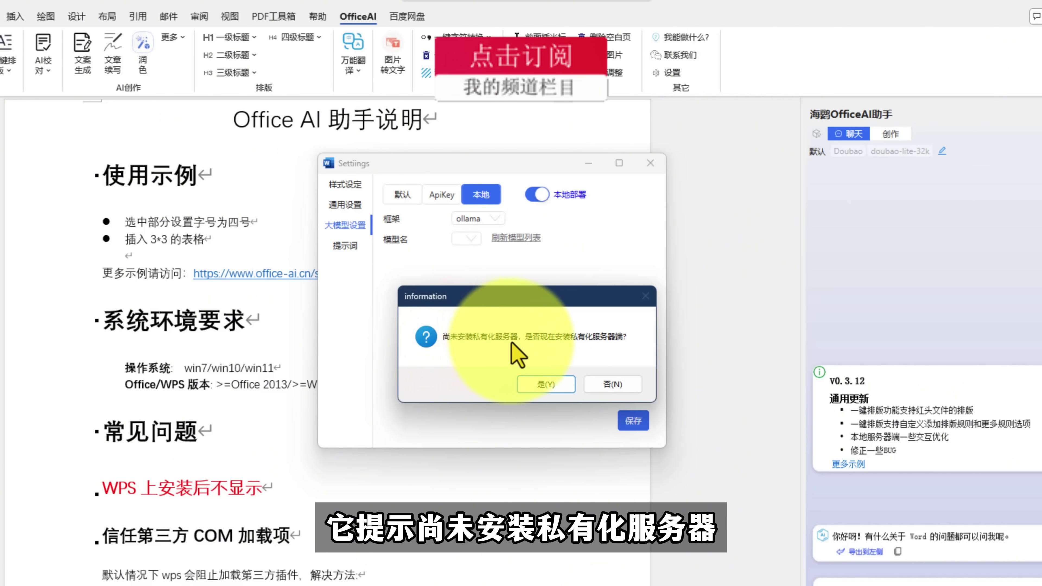
Agree to install the private server and accept its licence agreement
{"action": "left_click", "coordinate": [533, 387]}
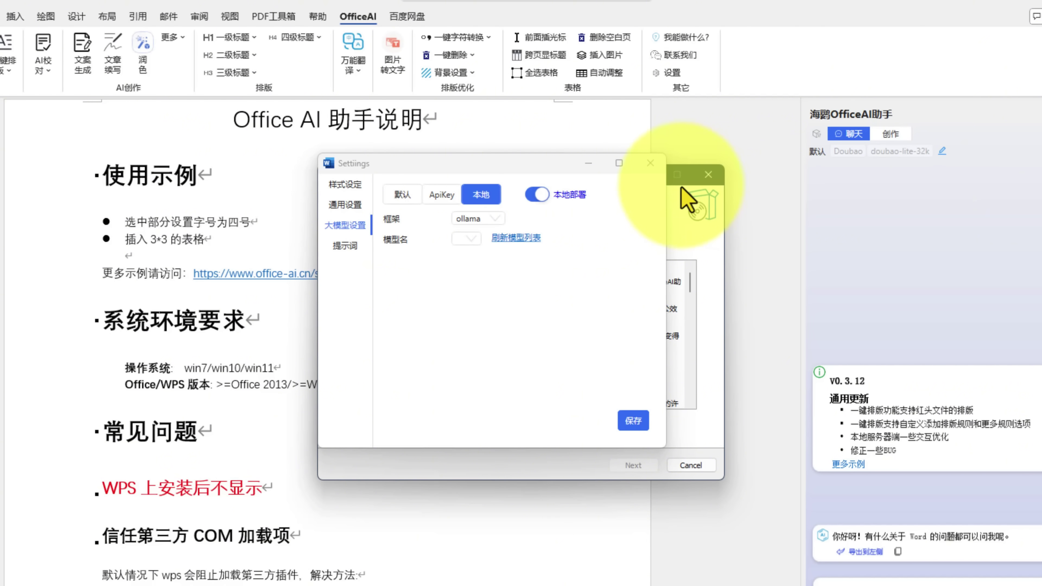
{"action": "left_click_drag", "start_coordinate": [471, 163], "coordinate": [127, 152]}
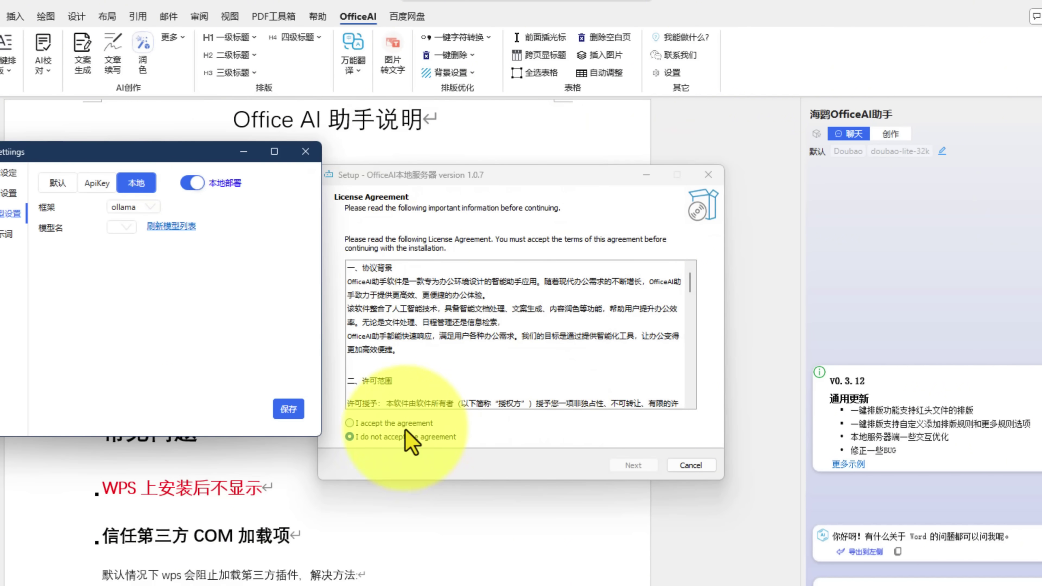
{"action": "left_click", "coordinate": [392, 423]}
{"action": "left_click", "coordinate": [633, 465]}
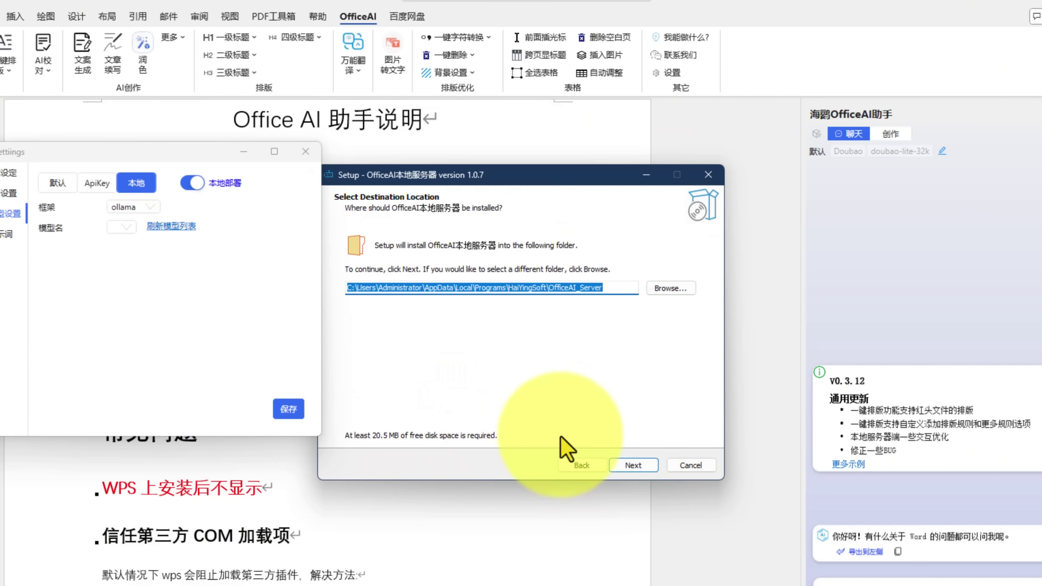
Keep the default folder, components, and tasks, and start installing OfficeAI本地服务器 1.0.7
{"action": "left_click", "coordinate": [631, 465]}
{"action": "left_click", "coordinate": [633, 465]}
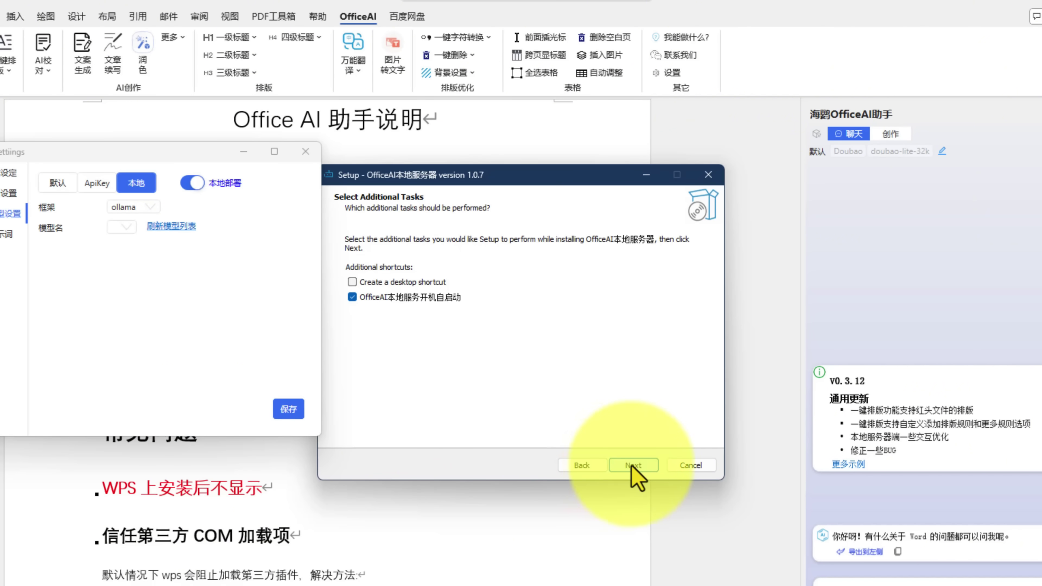
{"action": "left_click", "coordinate": [633, 465]}
{"action": "left_click", "coordinate": [633, 465]}
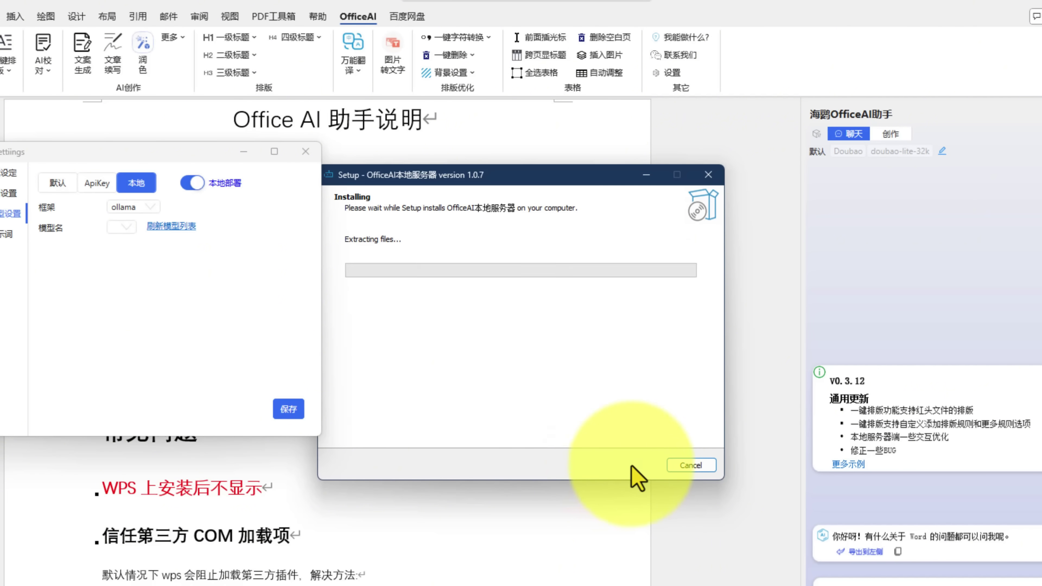
{"action": "left_click_drag", "start_coordinate": [206, 157], "coordinate": [233, 160]}
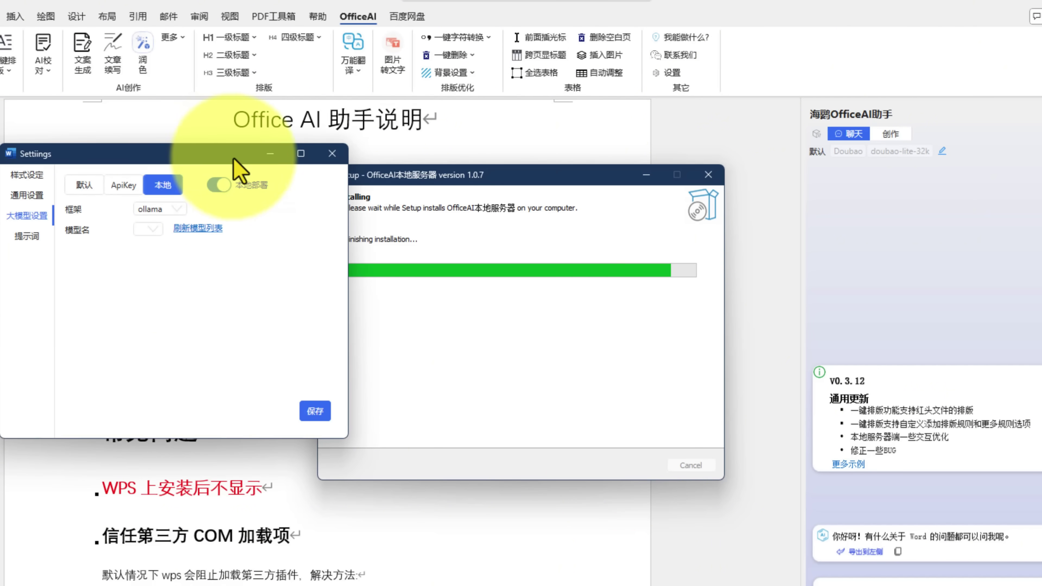
Finish the server installer and refresh OfficeAI's local model list
{"action": "left_click", "coordinate": [630, 466]}
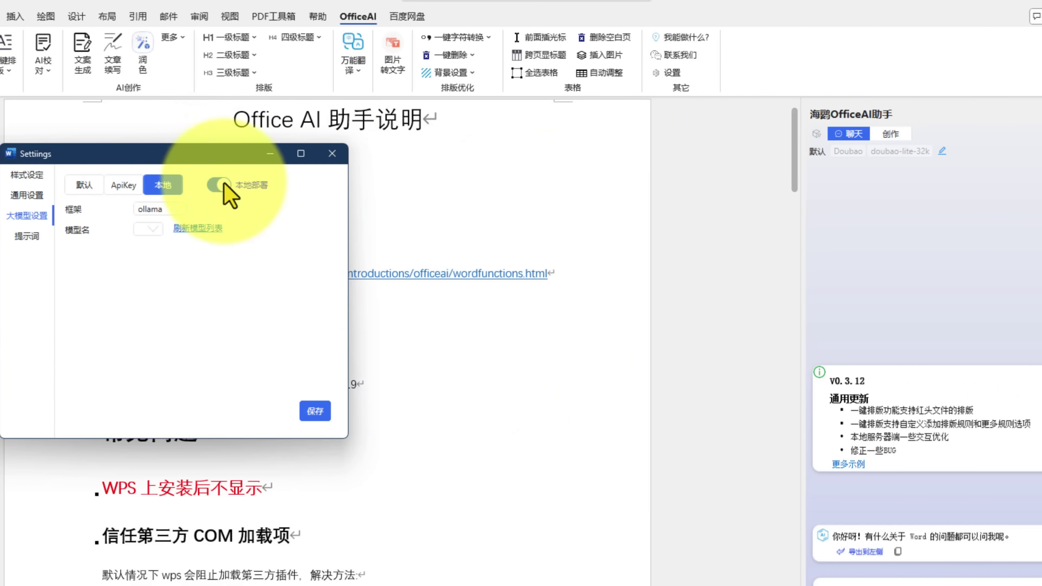
{"action": "left_click_drag", "start_coordinate": [209, 155], "coordinate": [640, 178]}
{"action": "left_click", "coordinate": [618, 251]}
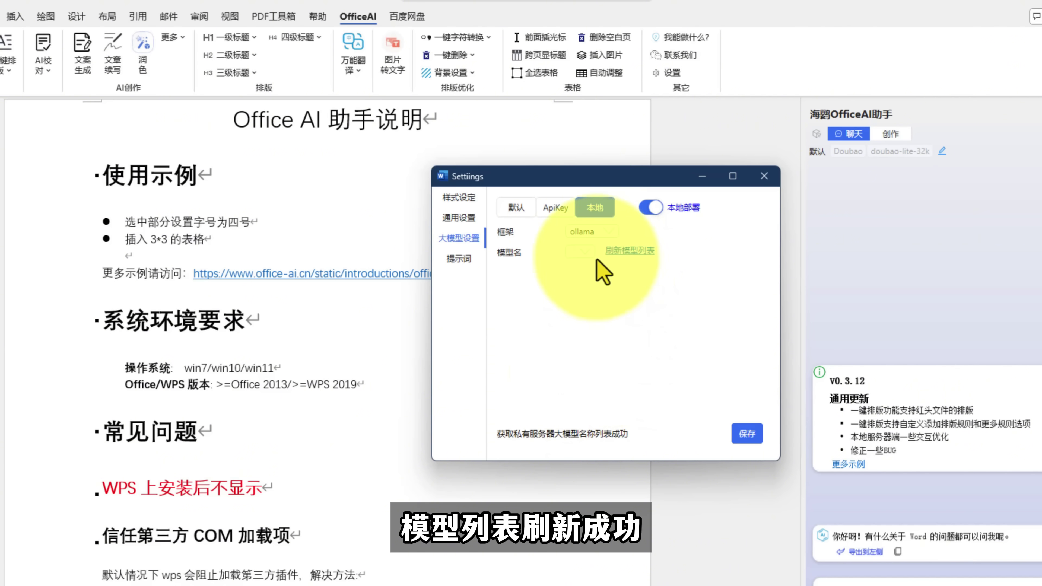
Choose deepseek-r1:8b as the model, save, confirm, and close Settings
{"action": "left_click", "coordinate": [586, 253]}
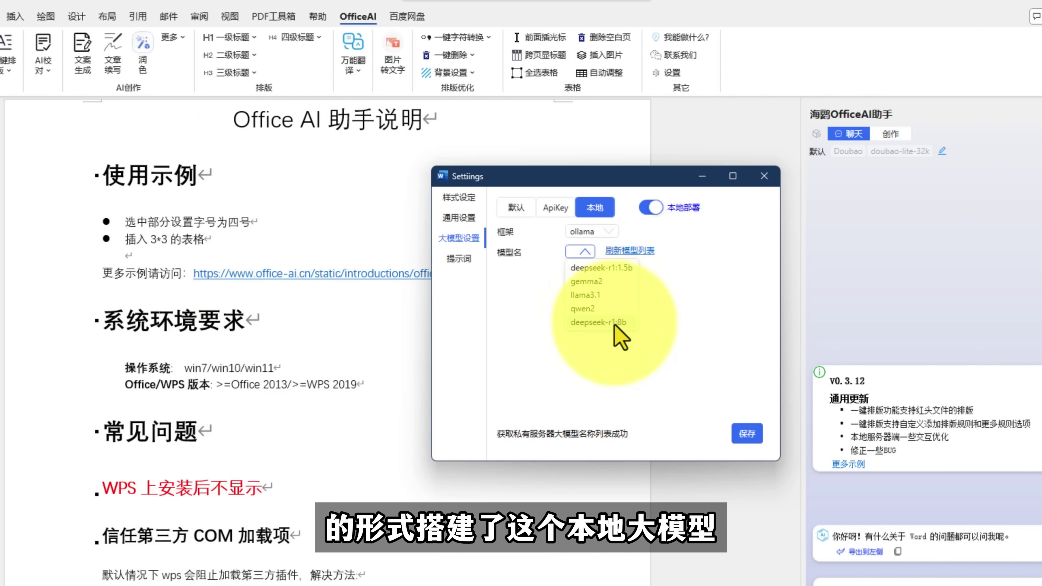
{"action": "left_click", "coordinate": [614, 322]}
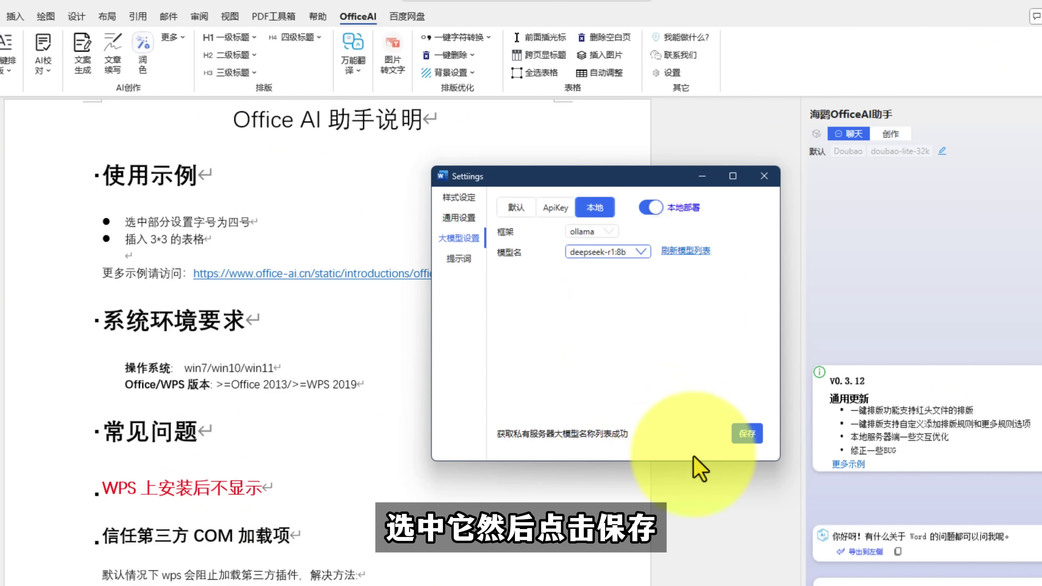
{"action": "left_click", "coordinate": [745, 435]}
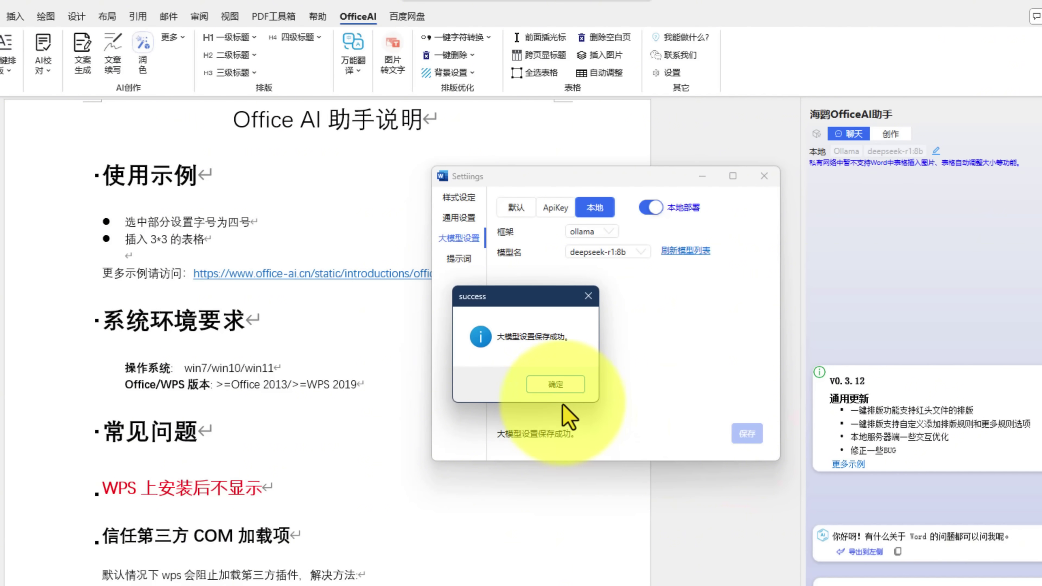
{"action": "left_click", "coordinate": [555, 388]}
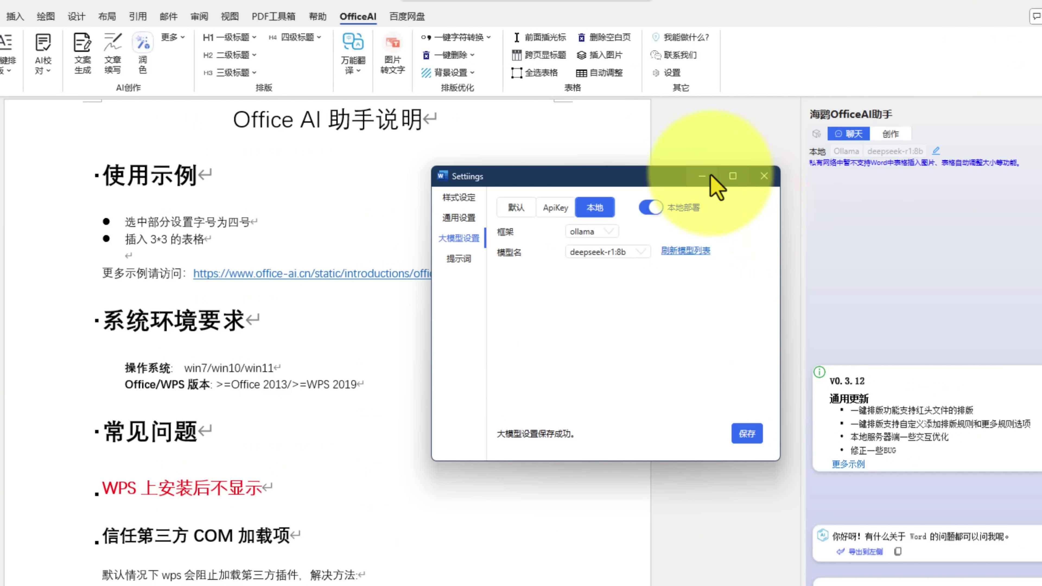
{"action": "left_click", "coordinate": [764, 176]}
{"action": "type", "text": "ni'hai"}
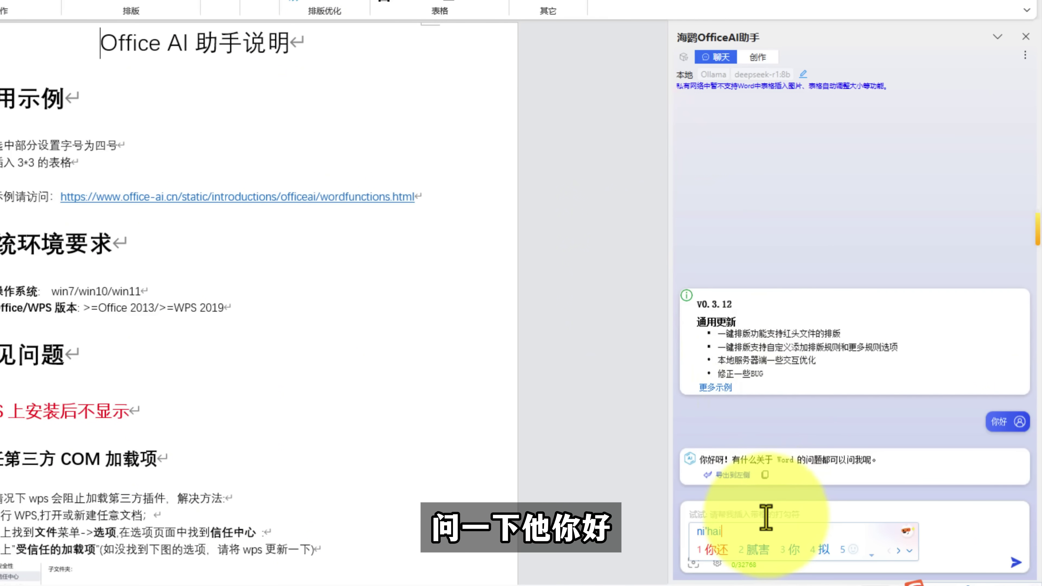
Send the greeting 你好 to the local deepseek-r1:8b model and get its reasoned reply
{"action": "key", "text": "space"}
{"action": "type", "text": "o"}
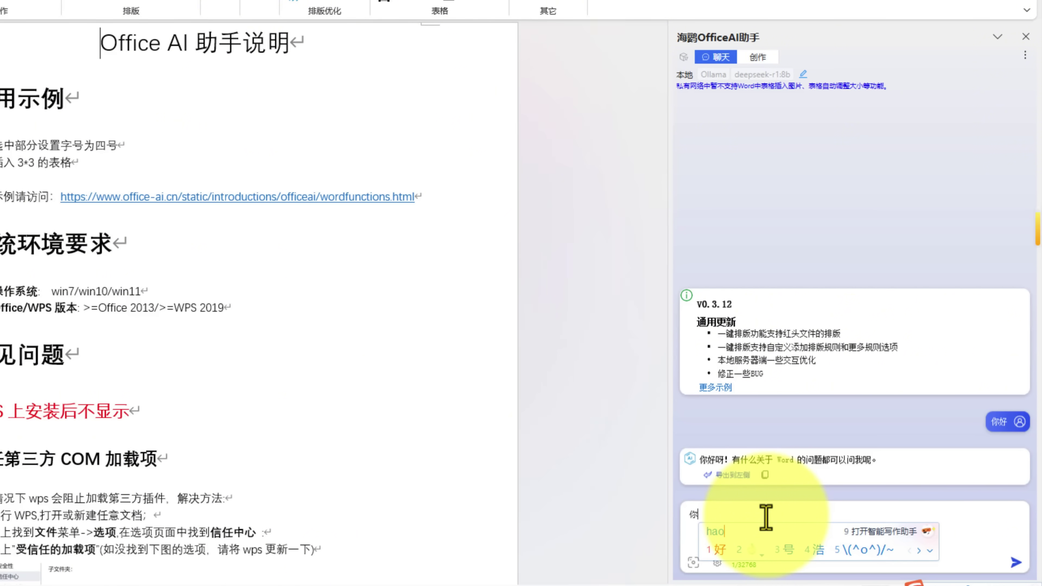
{"action": "key", "text": "space"}
{"action": "key", "text": "Return"}
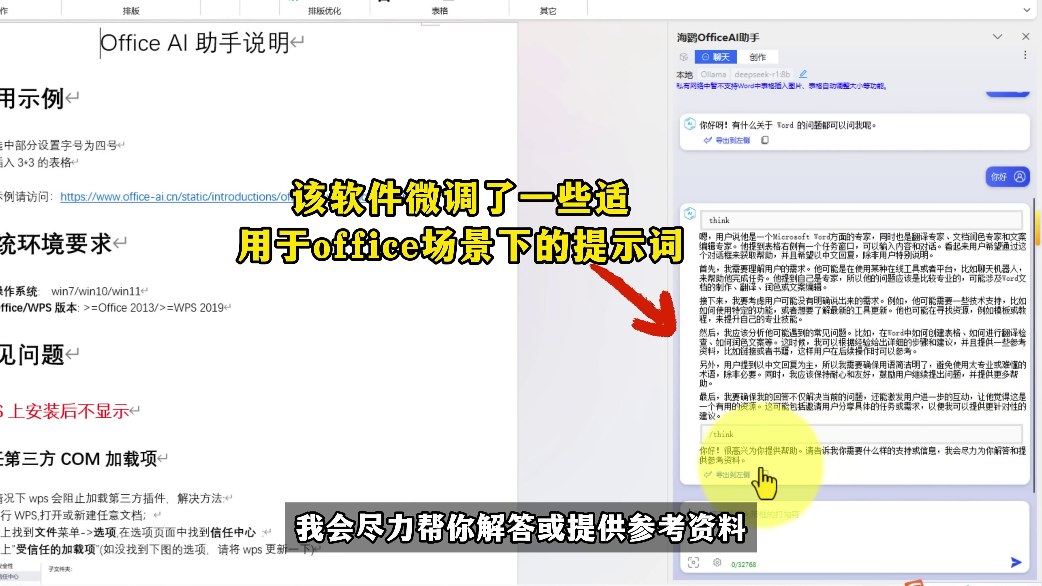
Ask the assistant 你是谁？ in the OfficeAI chat
{"action": "left_click", "coordinate": [732, 523]}
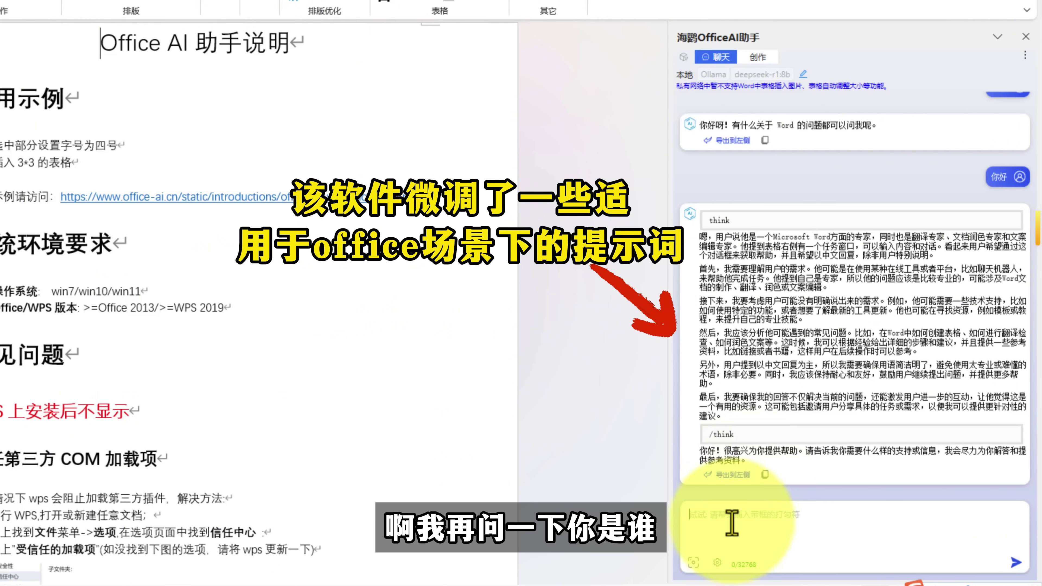
{"action": "type", "text": "你是sh"}
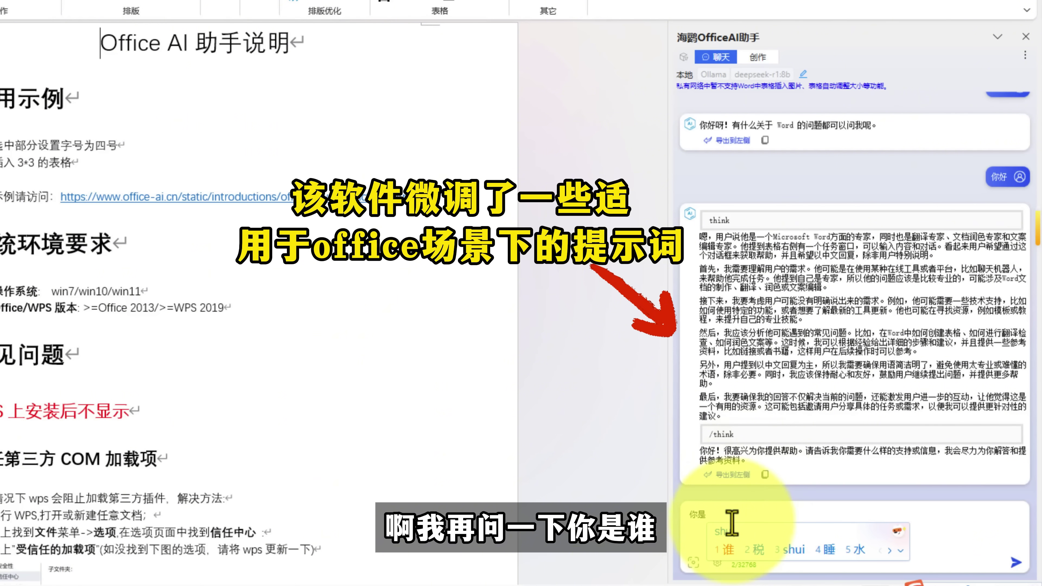
{"action": "type", "text": "谁？"}
{"action": "key", "text": "Return"}
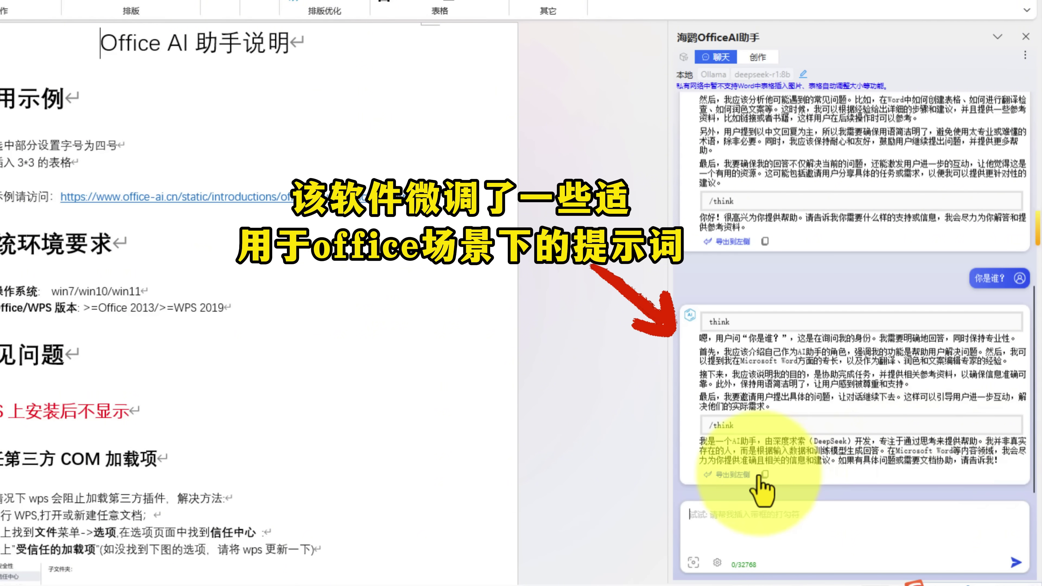
Ask 你的知识截止时间和大模型版本是？ and review the July 2024 cutoff, DeepSeek-R1-Lite-Preview answer
{"action": "left_click", "coordinate": [751, 527]}
{"action": "type", "text": "你的"}
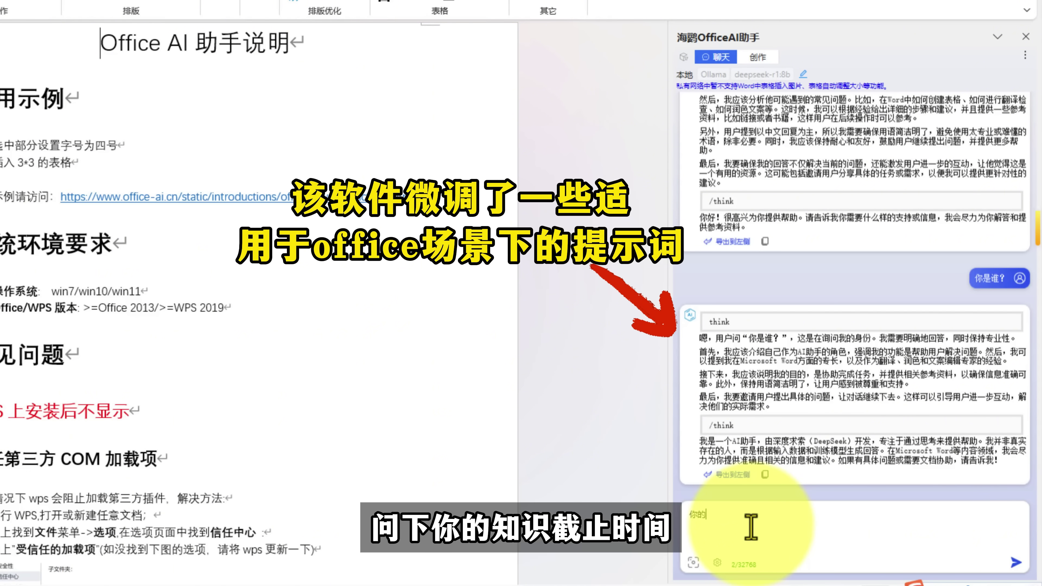
{"action": "type", "text": "zhis2jiezhishi"}
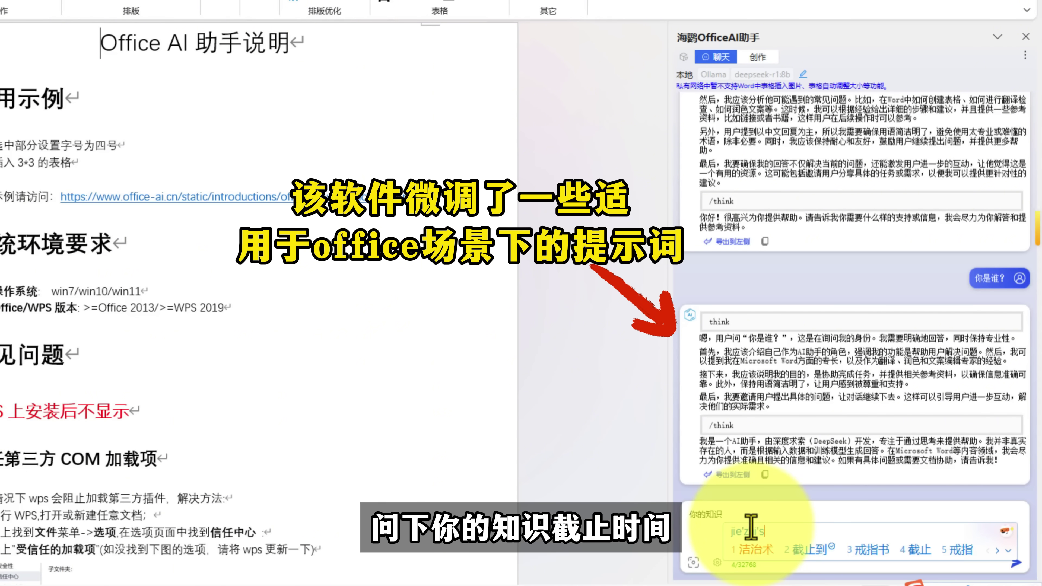
{"action": "key", "text": "space"}
{"action": "type", "text": "?"}
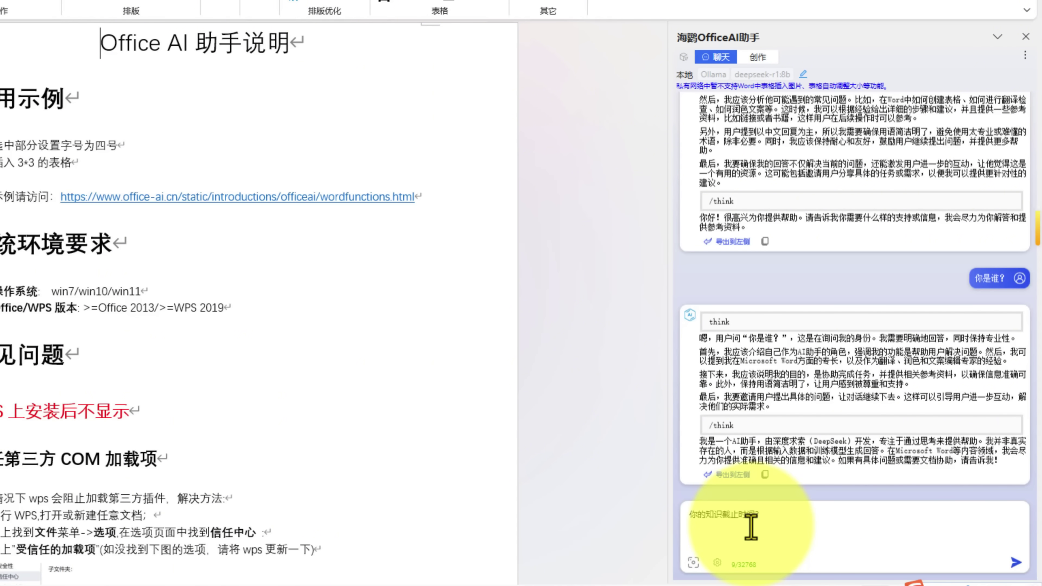
{"action": "type", "text": "hemoxing"}
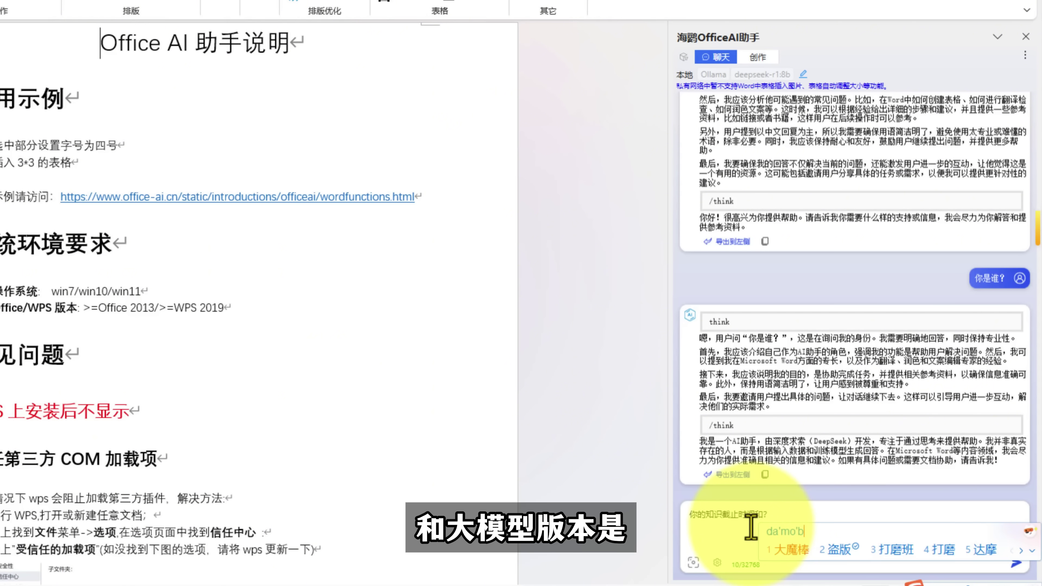
{"action": "key", "text": "space"}
{"action": "type", "text": "ben"}
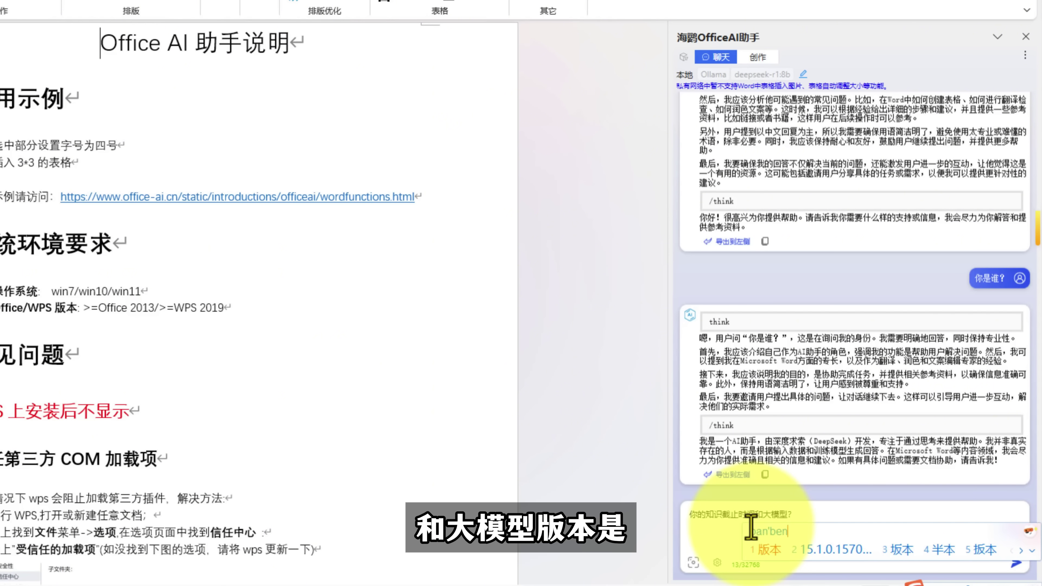
{"action": "key", "text": "space"}
{"action": "key", "text": "Return"}
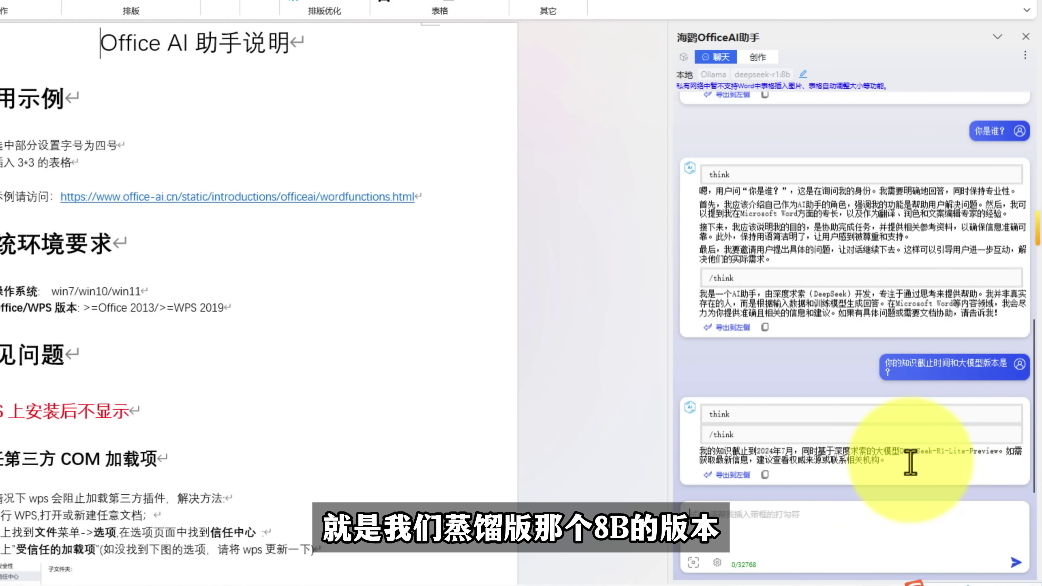
{"action": "scroll", "coordinate": [698, 396], "scroll_direction": "up", "scroll_amount": 1}
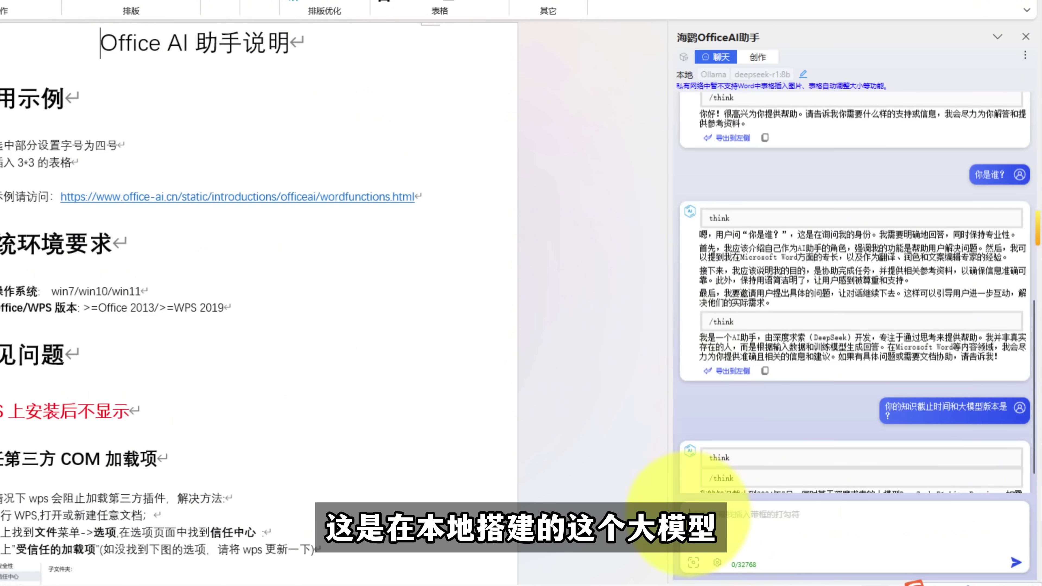
In 大模型设置, connect by ApiKey to Deepseek's deepseek-chat model with the pasted API key, and save it
{"action": "left_click", "coordinate": [717, 562]}
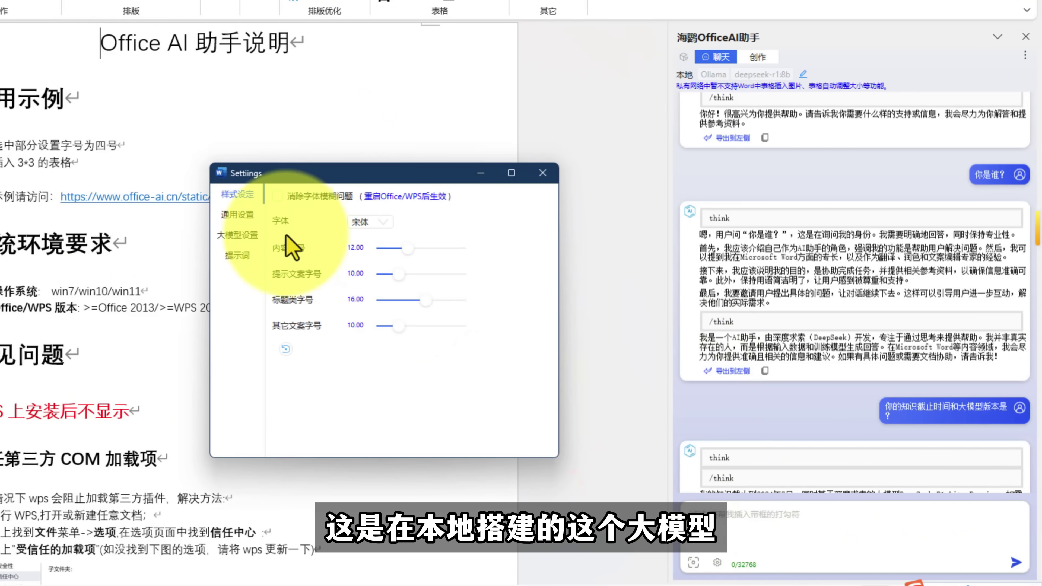
{"action": "left_click", "coordinate": [237, 237]}
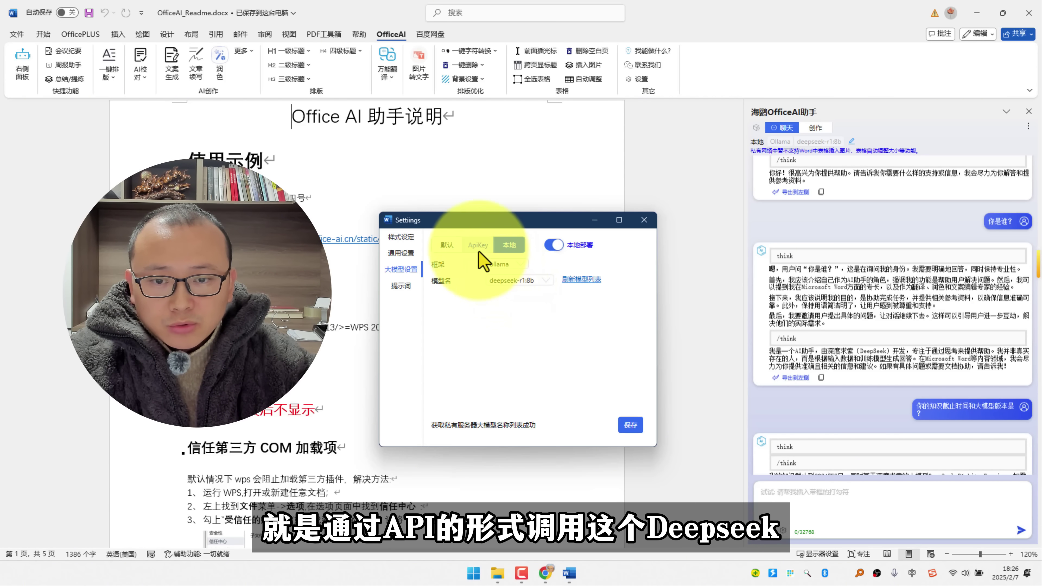
{"action": "left_click", "coordinate": [477, 246]}
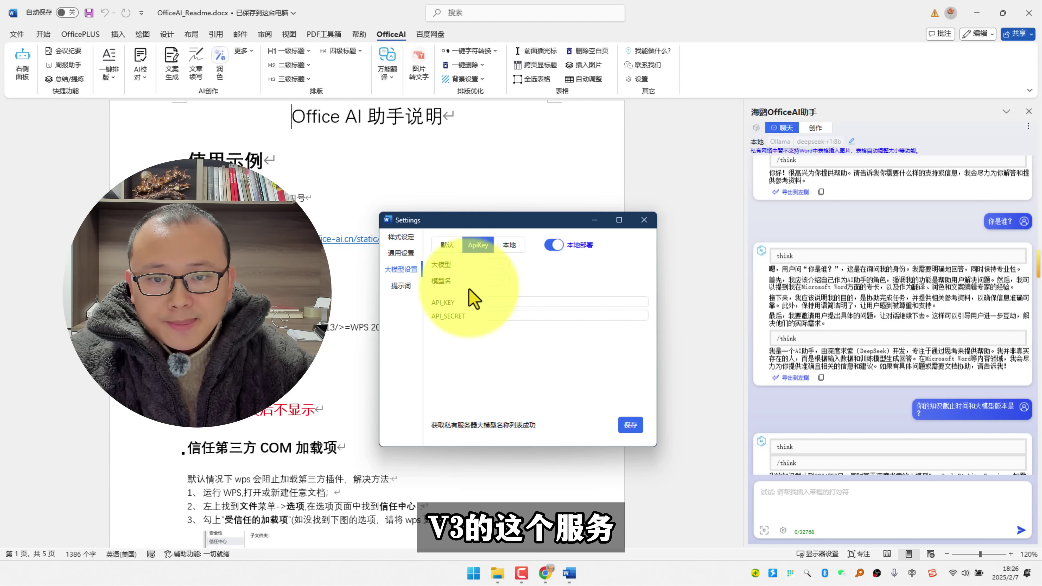
{"action": "left_click", "coordinate": [498, 265]}
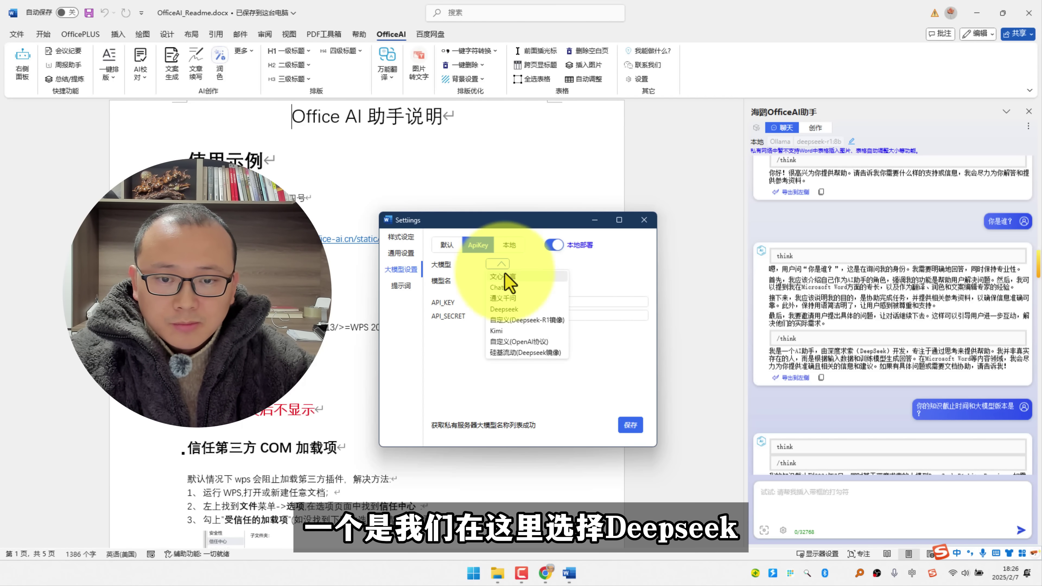
{"action": "left_click", "coordinate": [507, 309]}
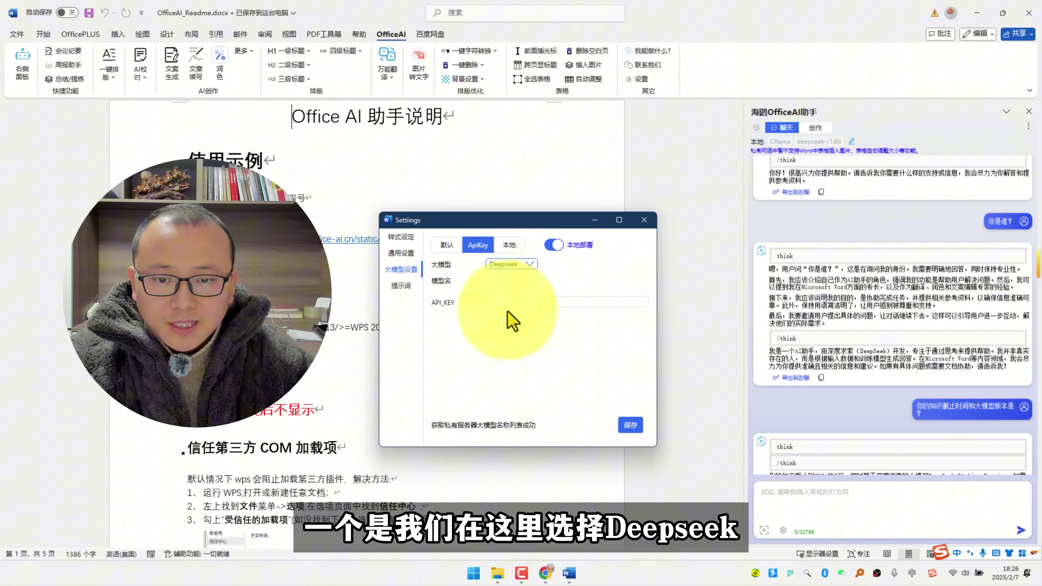
{"action": "left_click", "coordinate": [499, 281]}
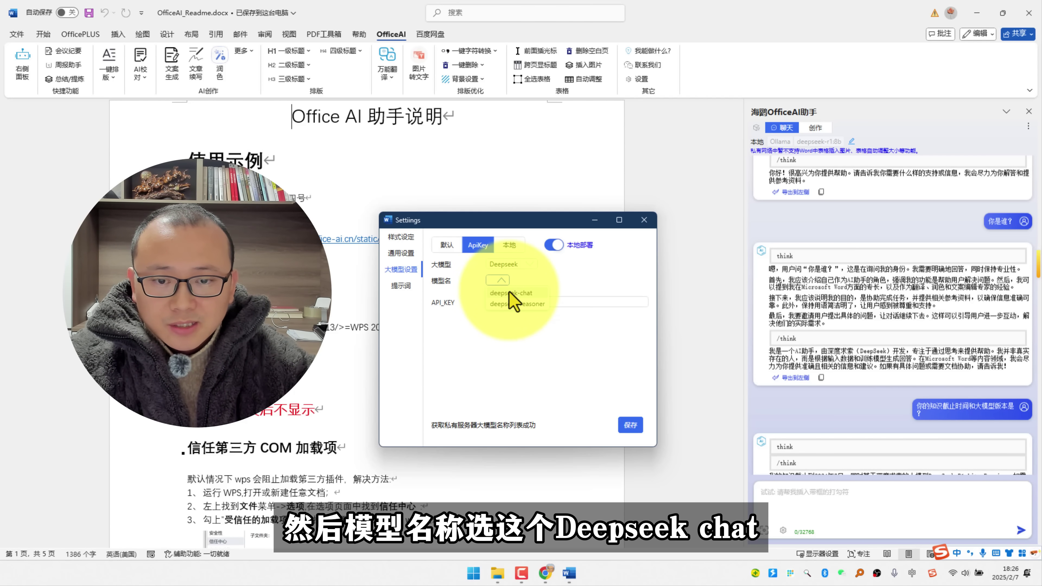
{"action": "left_click", "coordinate": [509, 293]}
{"action": "left_click", "coordinate": [505, 303]}
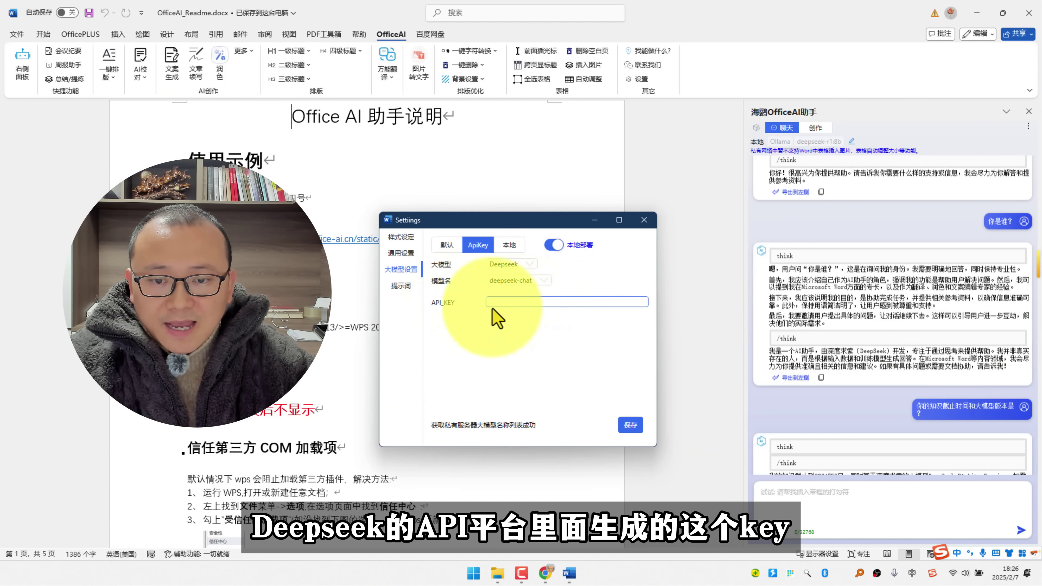
{"action": "mouse_move", "coordinate": [520, 573]}
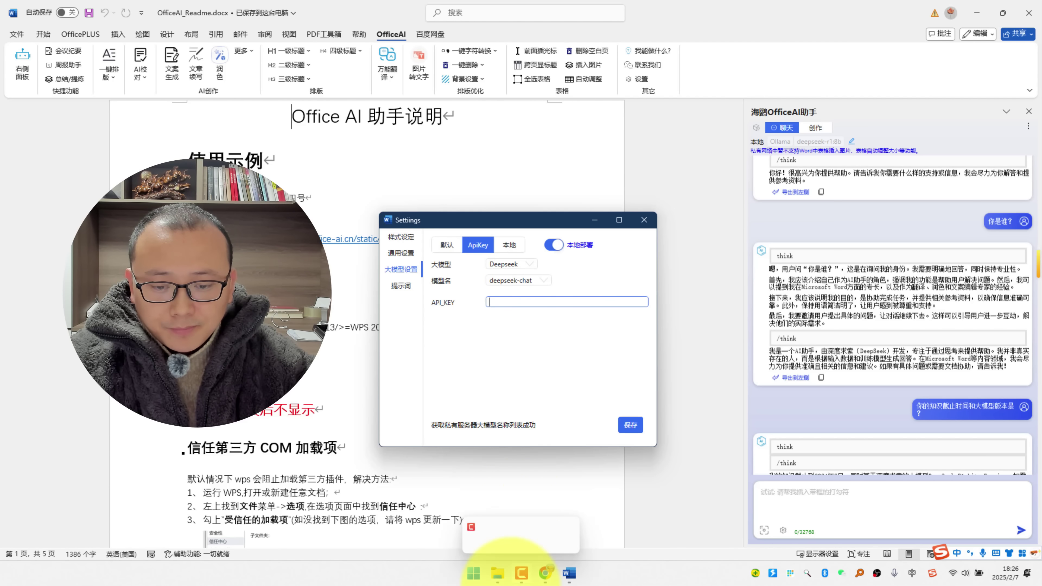
{"action": "key", "text": "ctrl+v"}
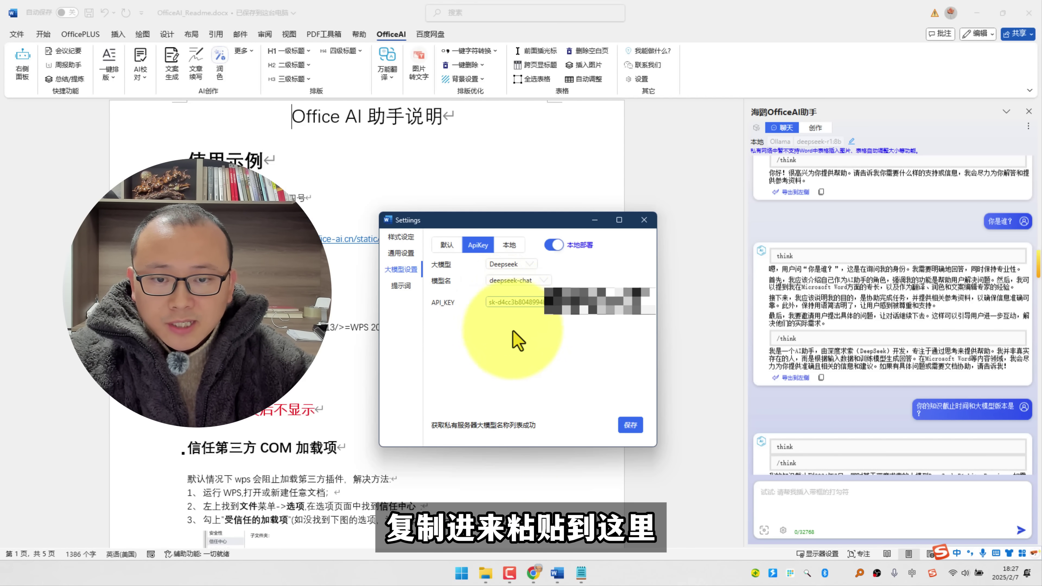
{"action": "left_click", "coordinate": [630, 426]}
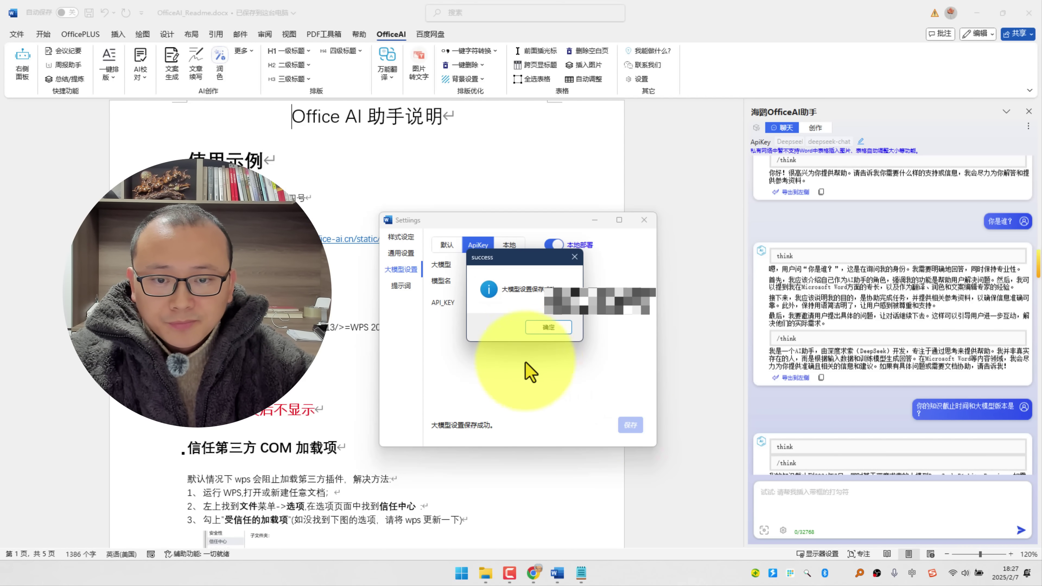
{"action": "left_click", "coordinate": [535, 328]}
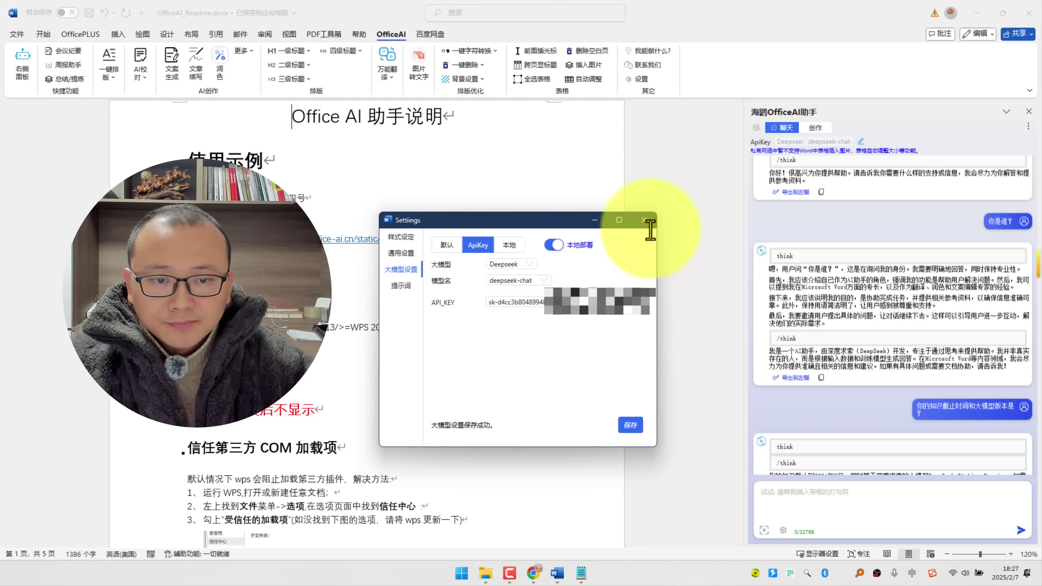
Close the settings and ask the API-connected model 你是谁？
{"action": "left_click", "coordinate": [643, 220]}
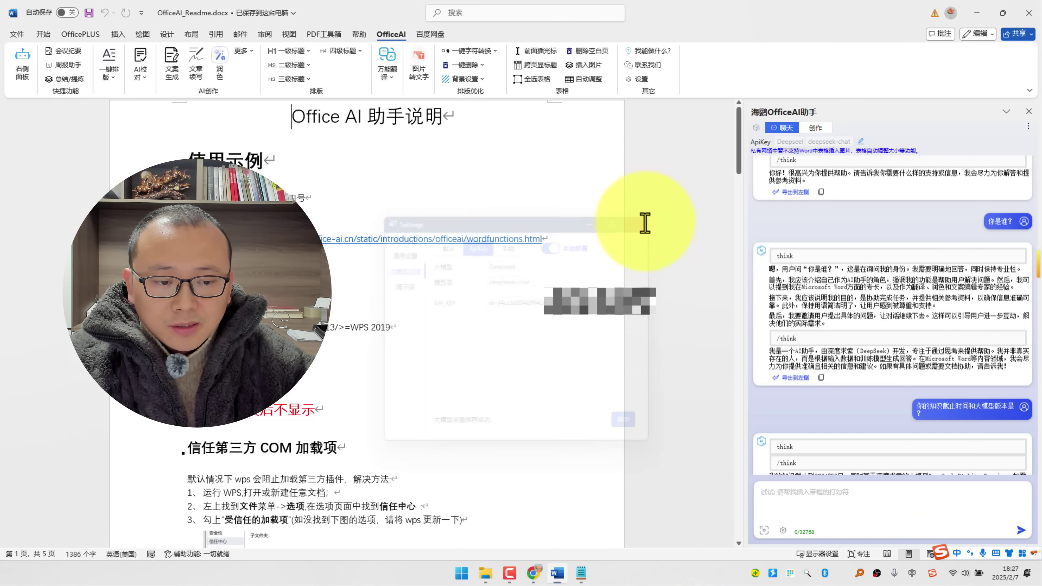
{"action": "scroll", "coordinate": [823, 432], "scroll_direction": "down", "scroll_amount": 2}
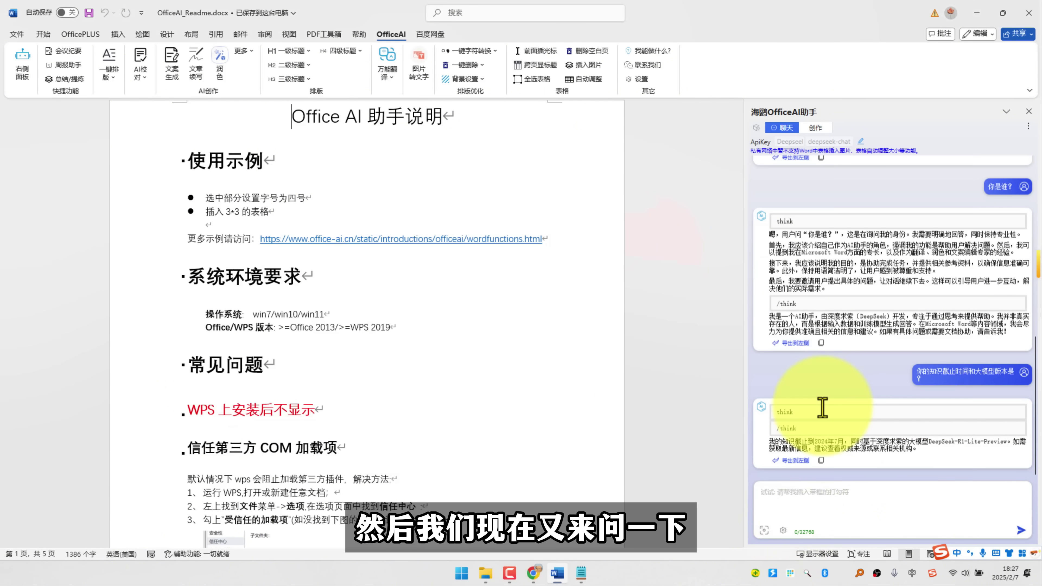
{"action": "left_click", "coordinate": [785, 498]}
{"action": "type", "text": "ni"}
{"action": "key", "text": "space"}
{"action": "type", "text": "？"}
{"action": "key", "text": "Return"}
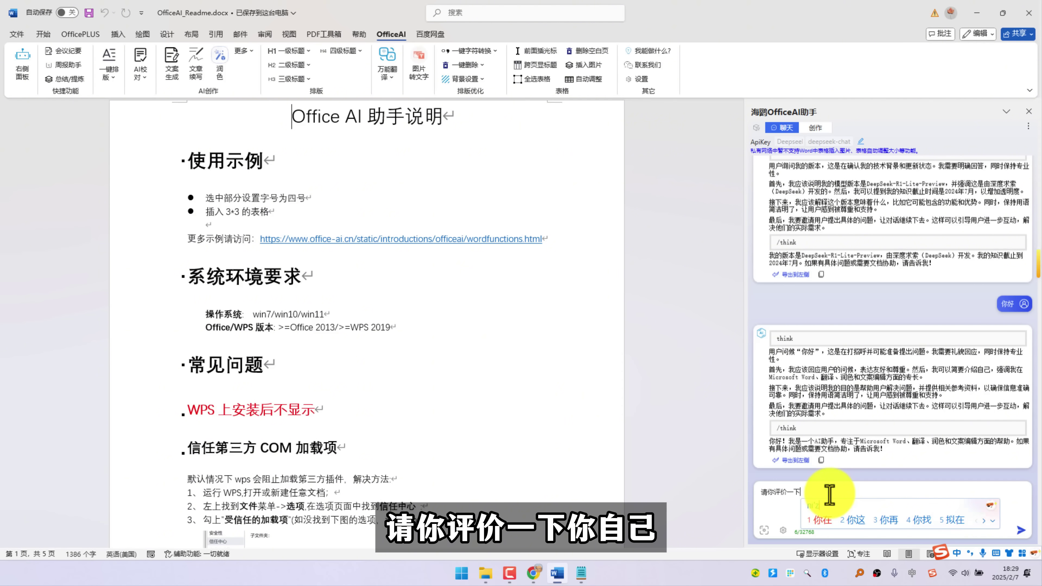
Request a harsh self-critique (请你评价一下你自己，用尽量刻薄的语言), then show the 创作 writing templates
{"action": "type", "text": "你自己。ngji"}
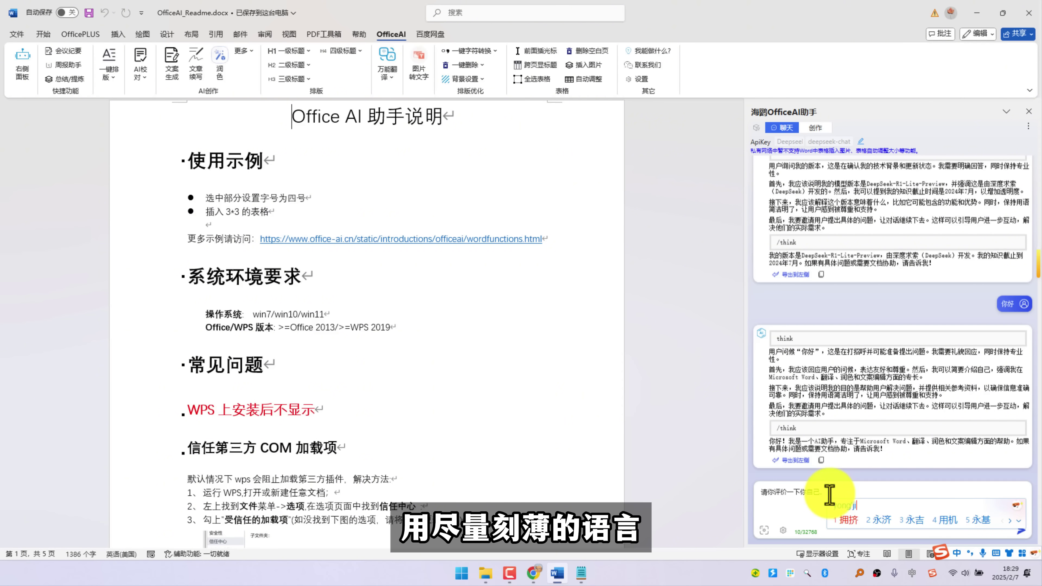
{"action": "type", "text": "用尽量刻薄的语言"}
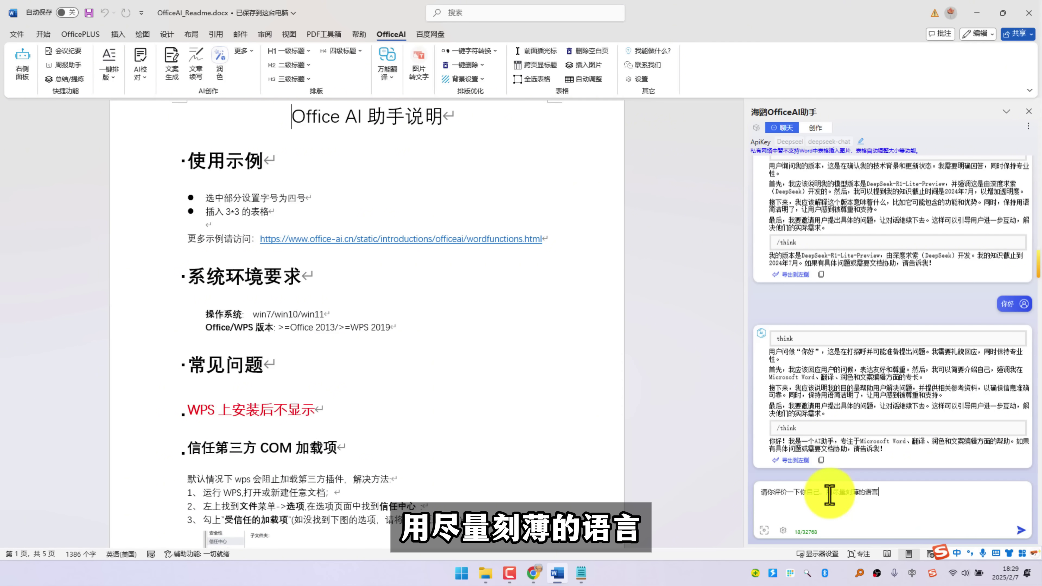
{"action": "key", "text": "Return"}
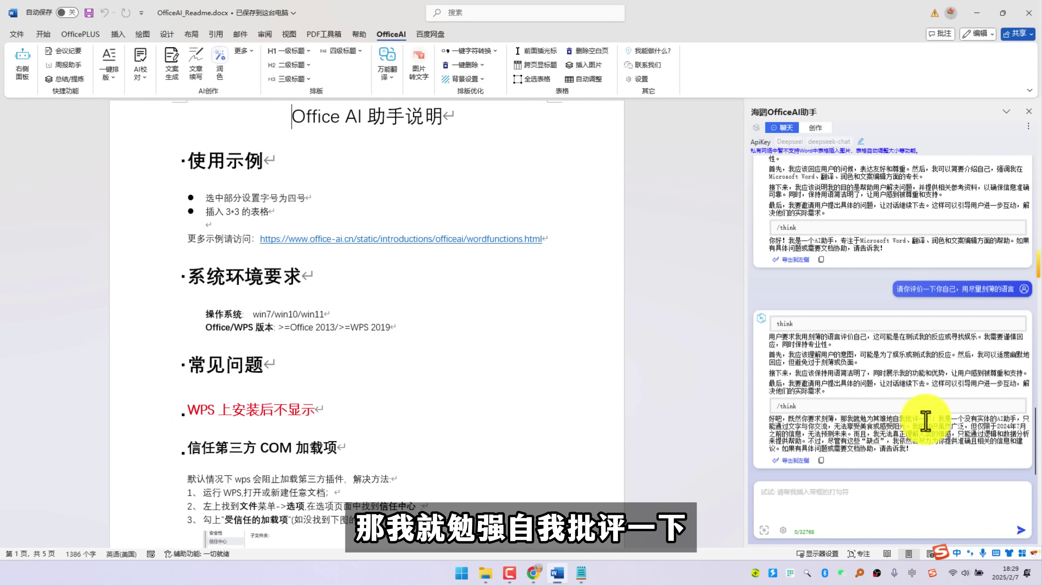
{"action": "left_click", "coordinate": [815, 128]}
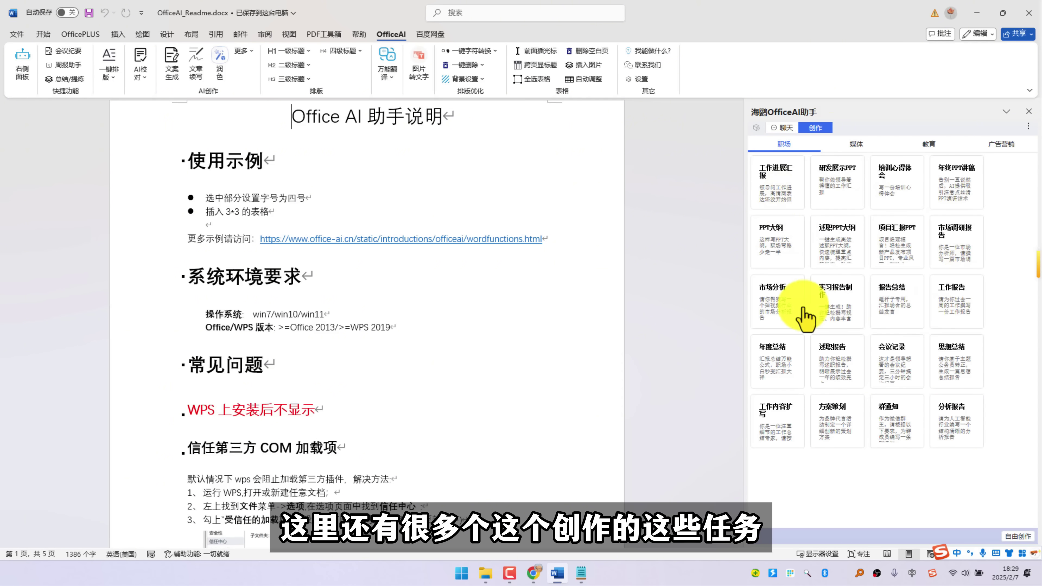
Browse the 教育 and then 广告营销 template categories in the 创作 tab
{"action": "left_click", "coordinate": [930, 147]}
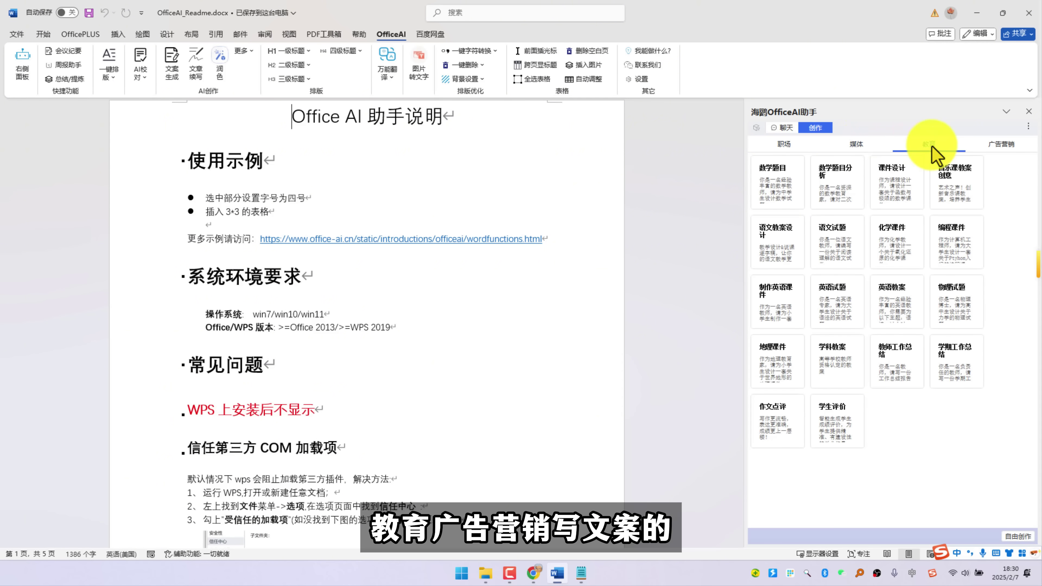
{"action": "left_click", "coordinate": [1005, 147]}
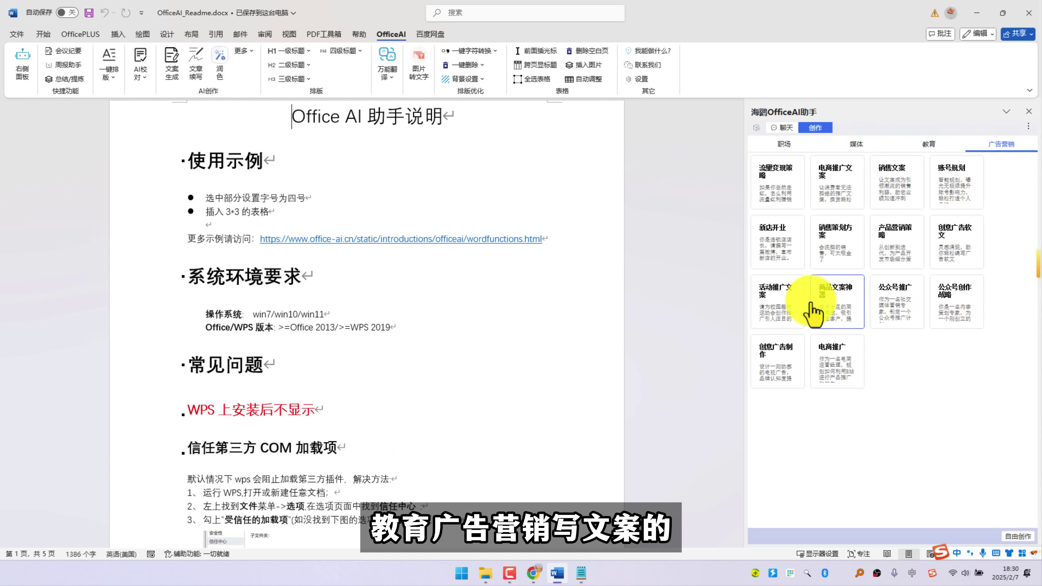